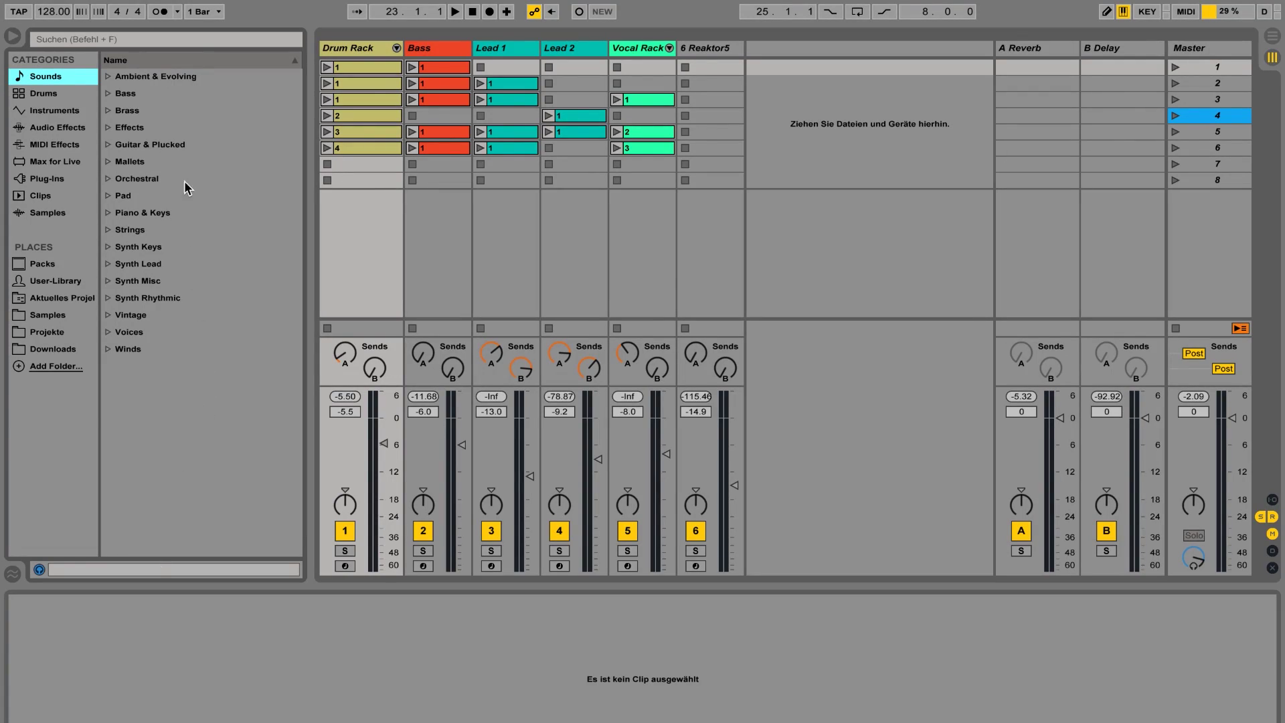
Step: Drop an Auto Filter on the Drum Rack track, set to high-pass at 7.82 kHz
click(153, 41)
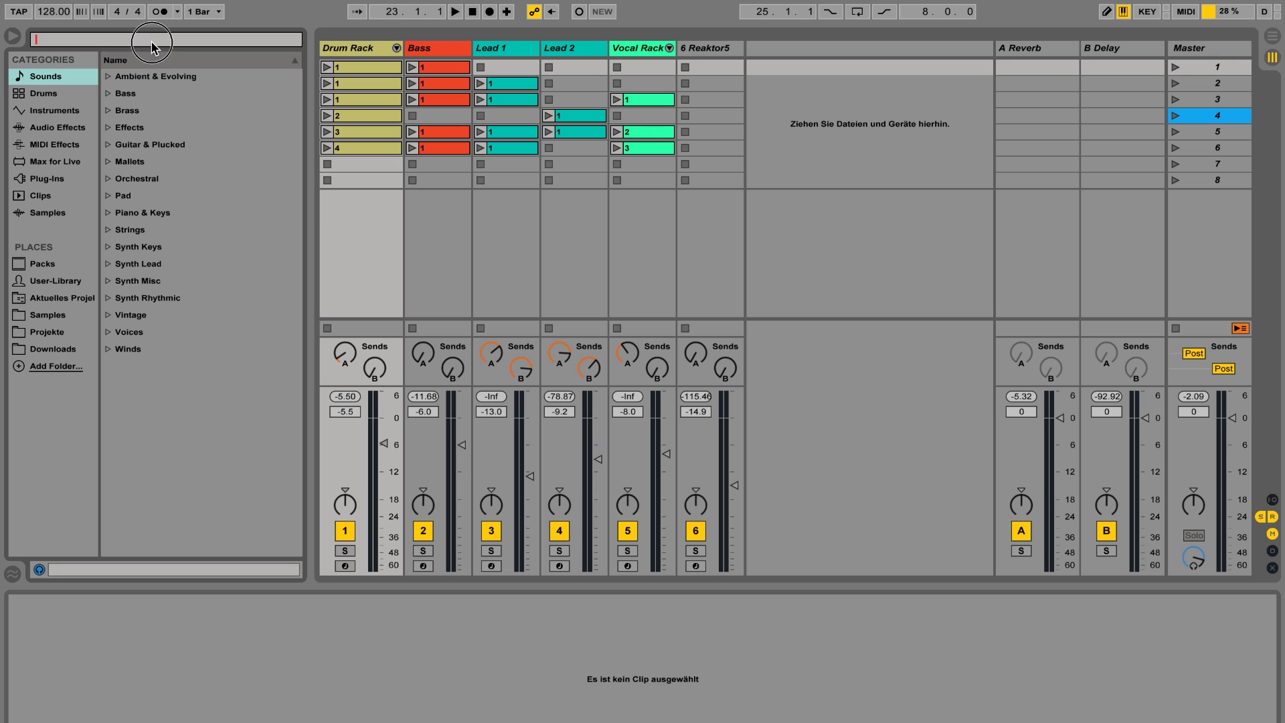
text(au)
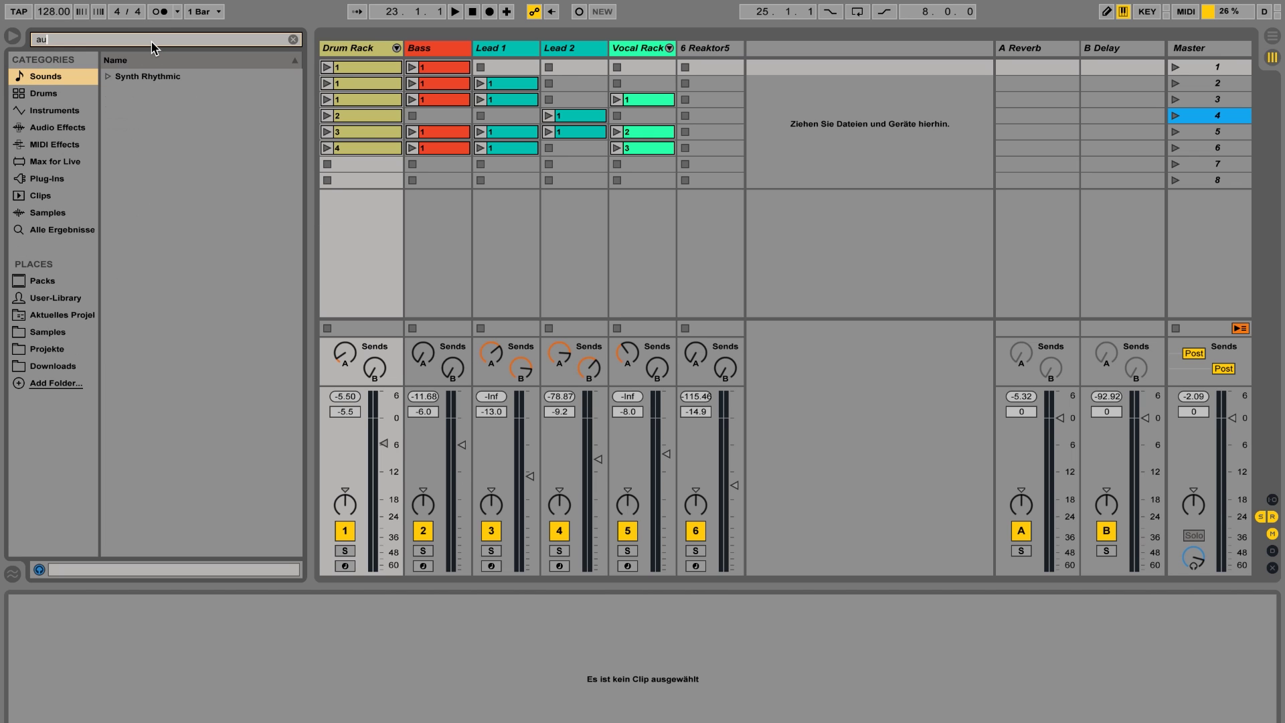
click(59, 129)
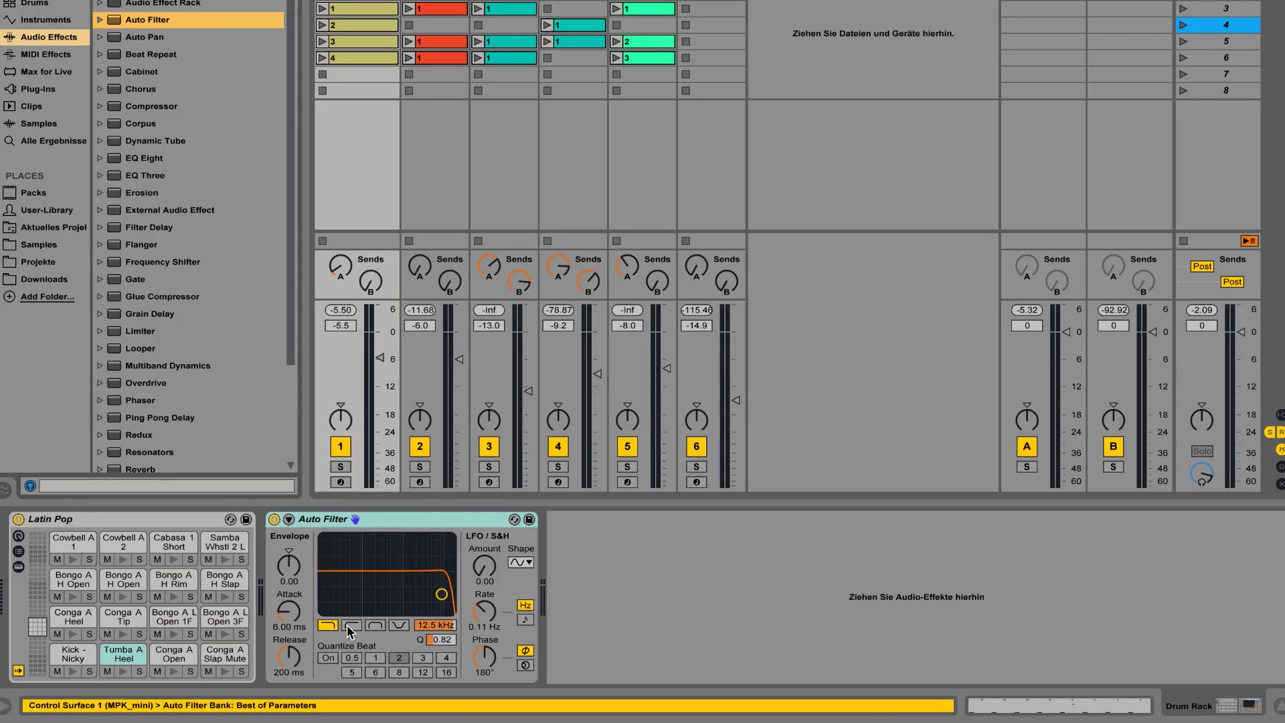
click(351, 626)
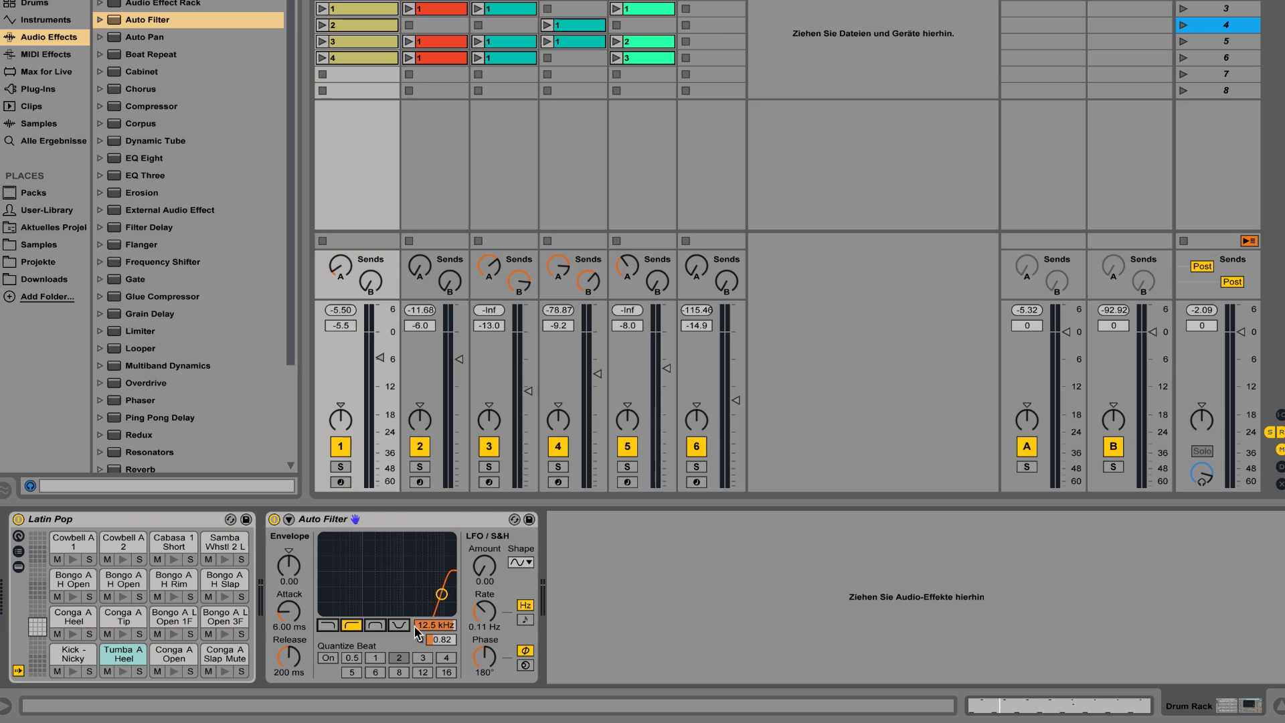
drag(435, 631, 435, 657)
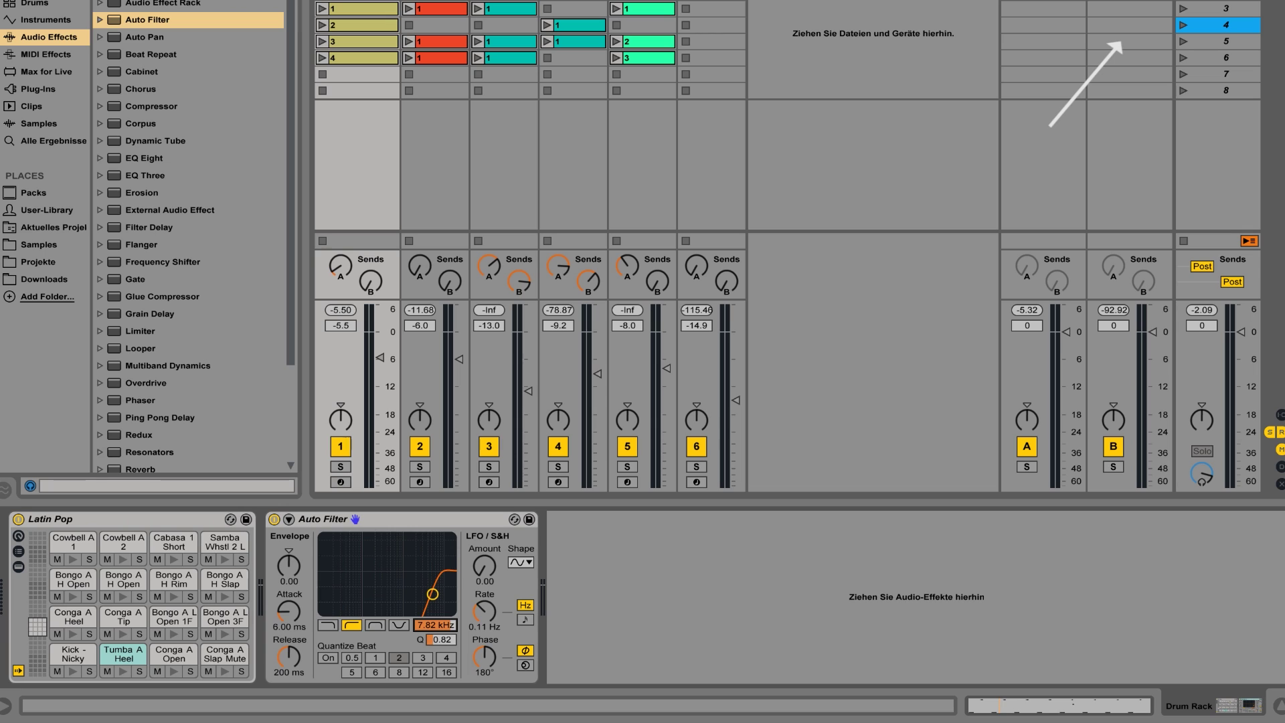
Step: Map CC 8 to Auto Filter Device On (minimum 1) and Frequency, maximum lowered to 3.99 kHz
key(ctrl+m)
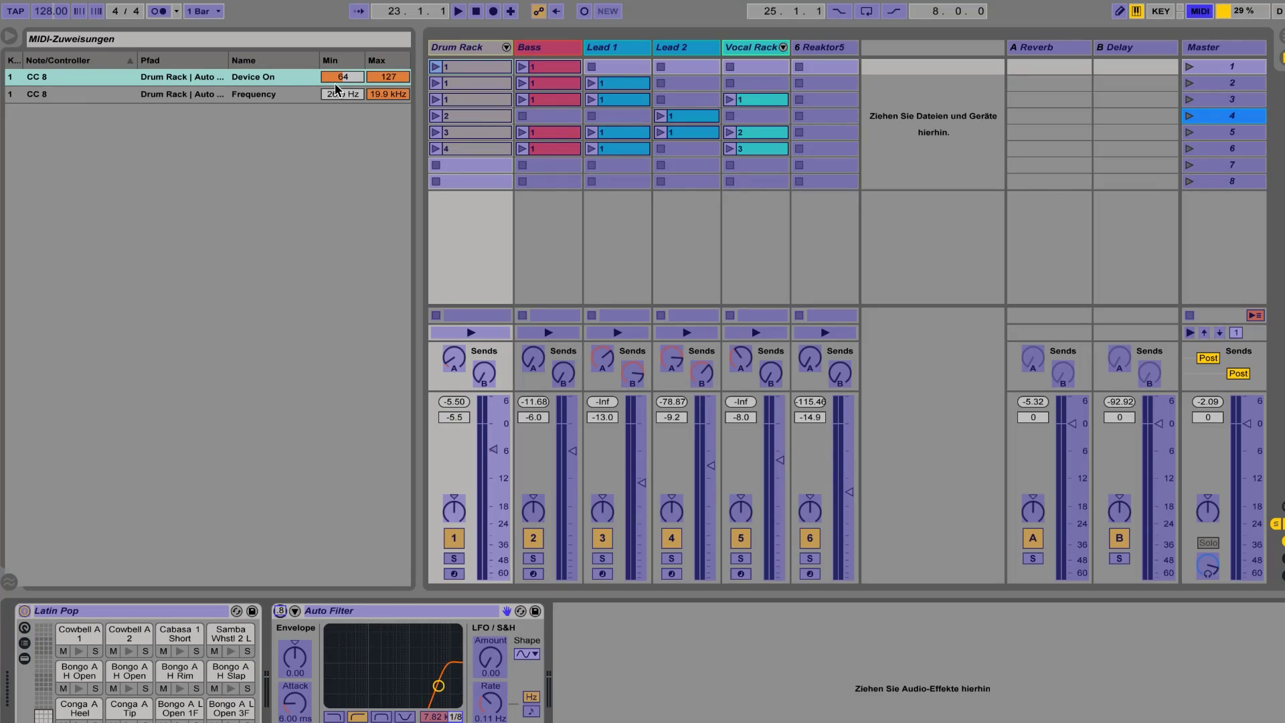
click(342, 78)
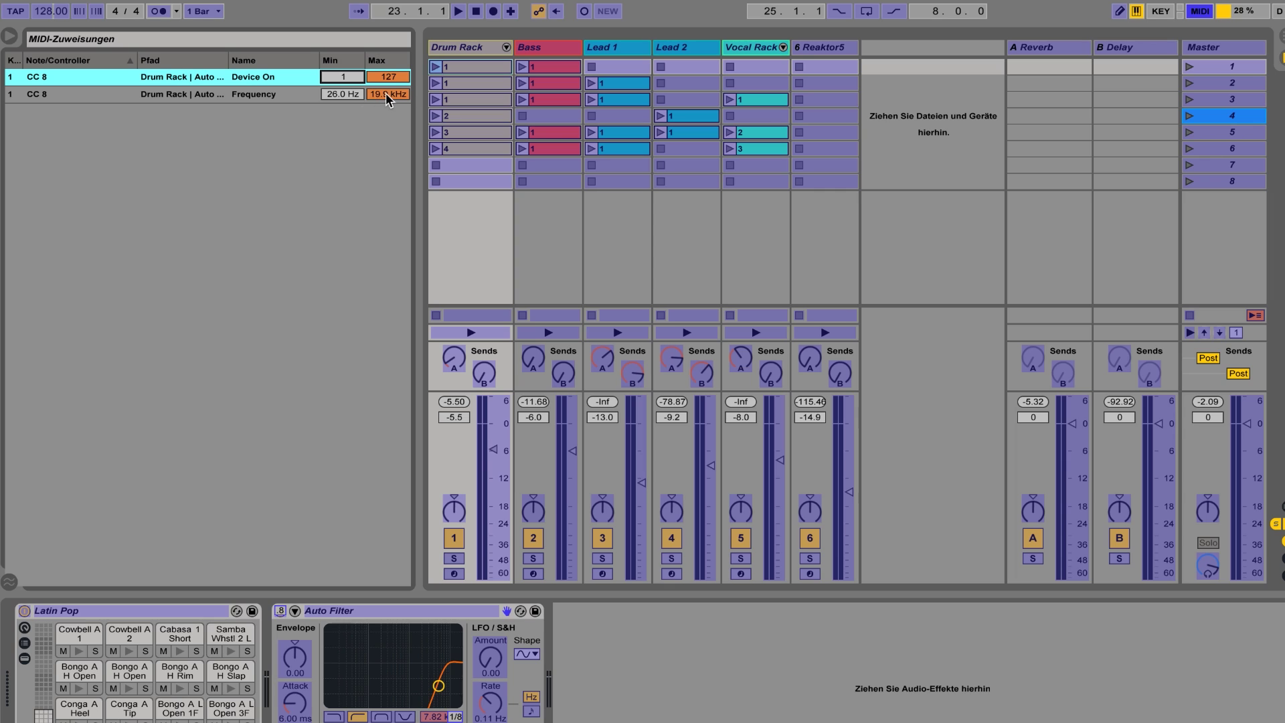
drag(387, 93, 387, 114)
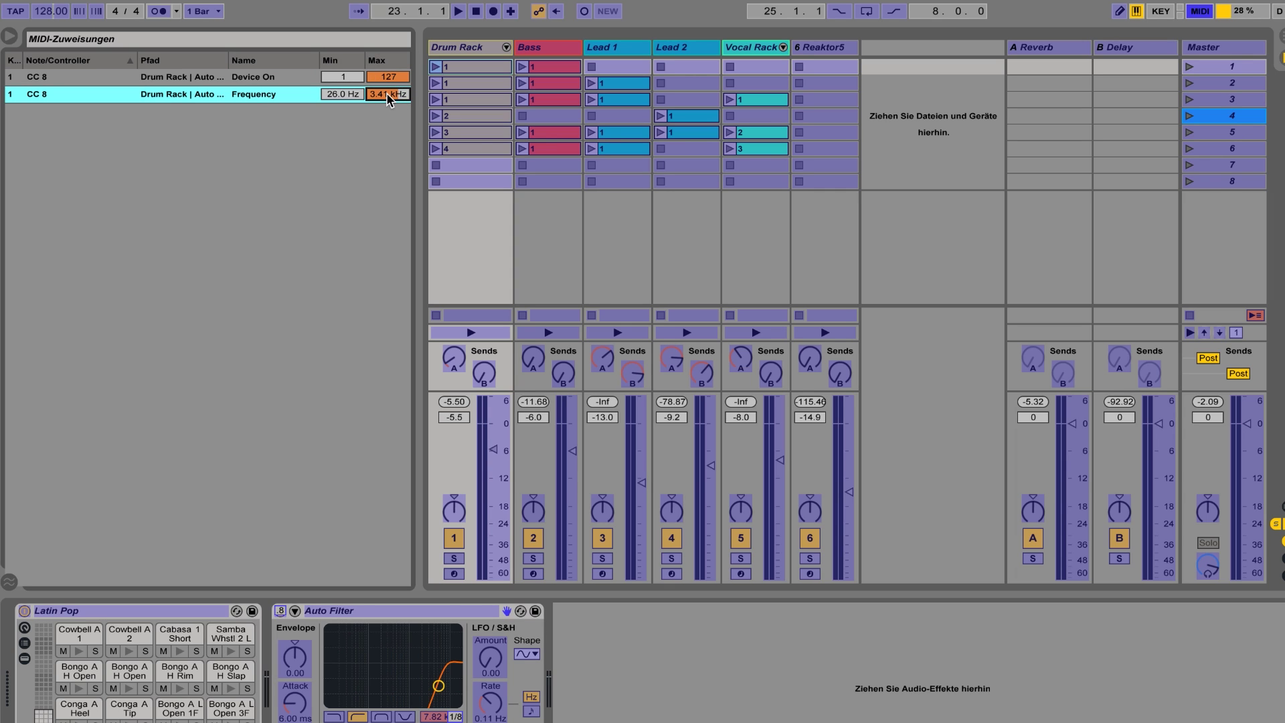
drag(387, 97, 387, 67)
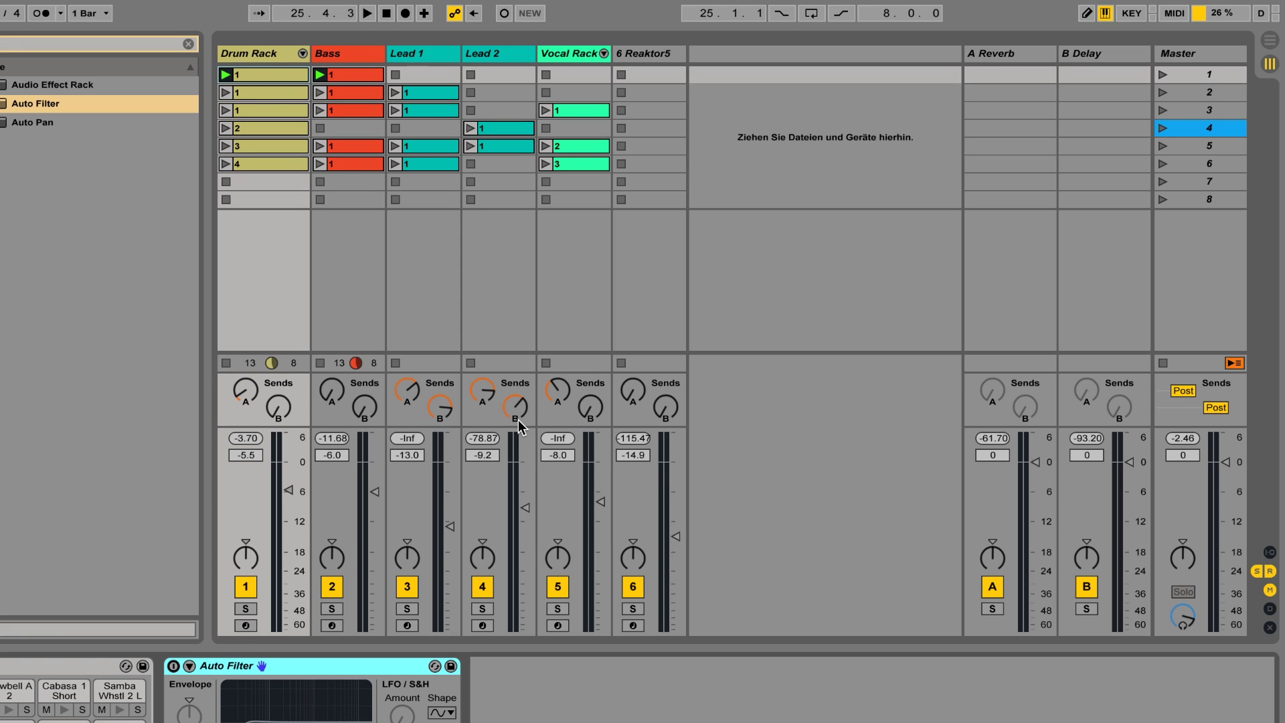
Step: Assign controller pads to Master Scene Up, Scene Launch, Scene Down and Stop Clips
click(1180, 15)
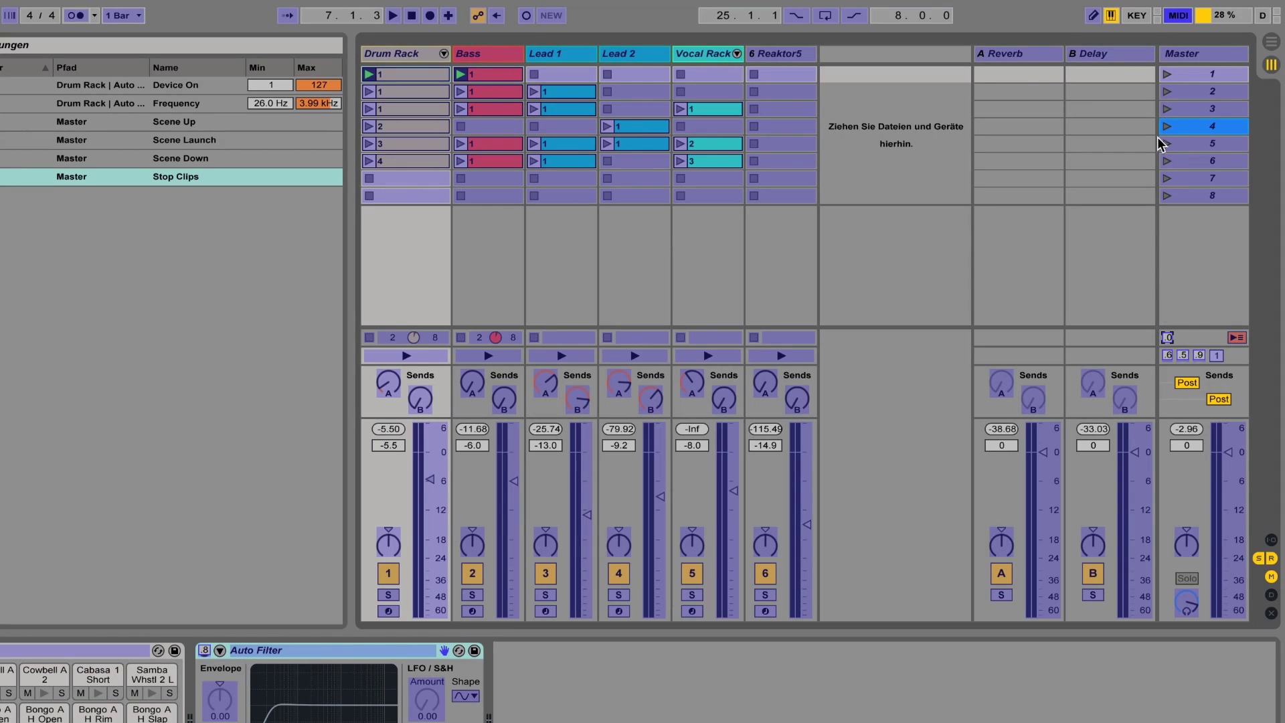
click(1180, 15)
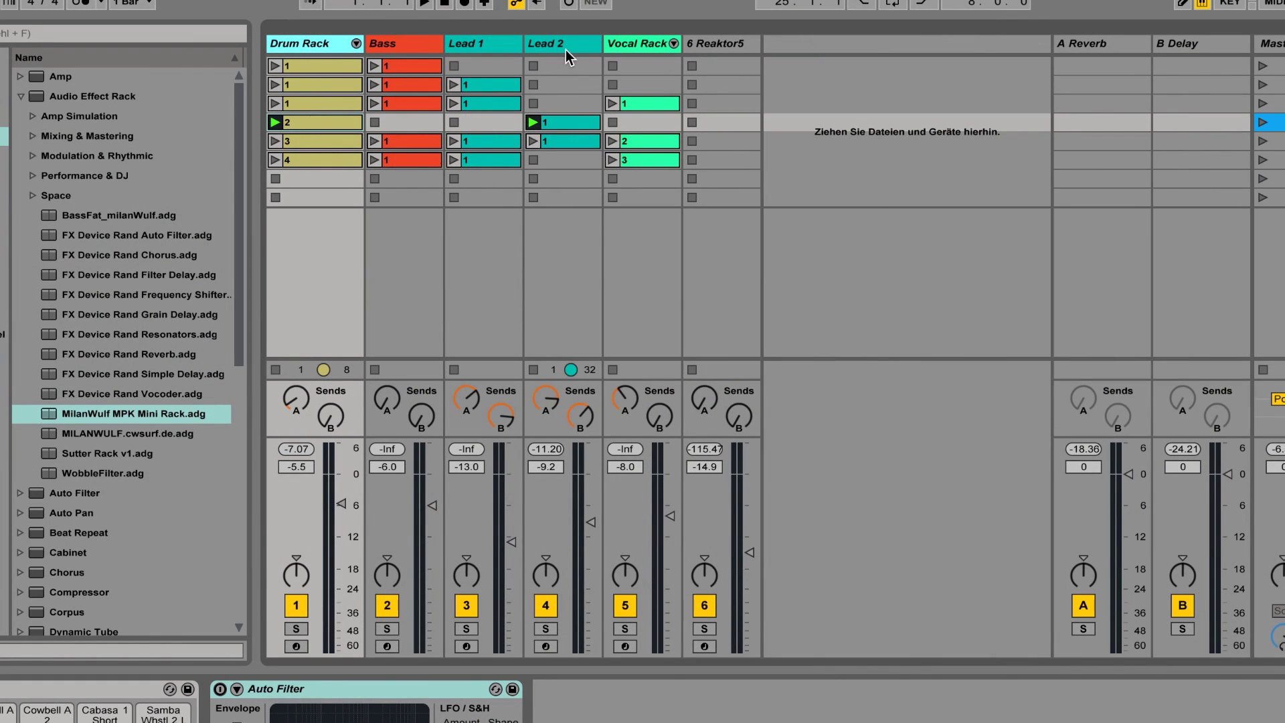
Step: Select the Lead 2 track and bring up its Reaktor5 plug-in window
click(563, 39)
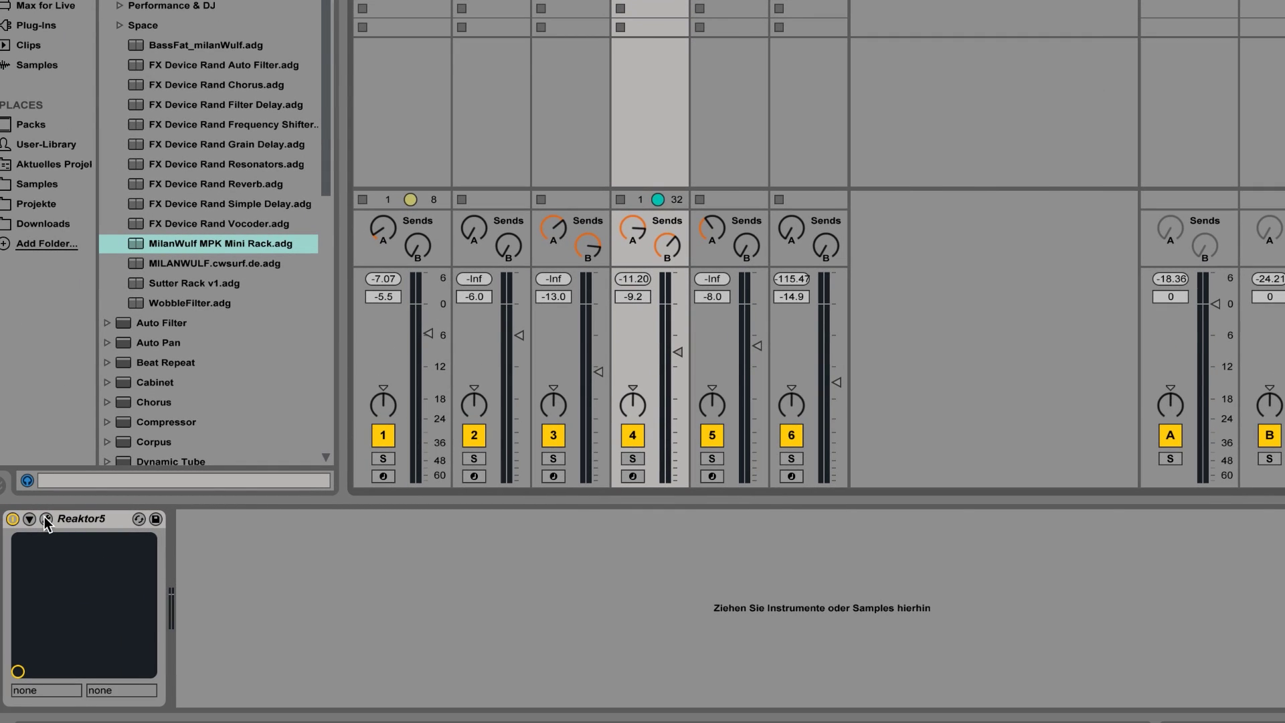
click(46, 518)
click(1149, 195)
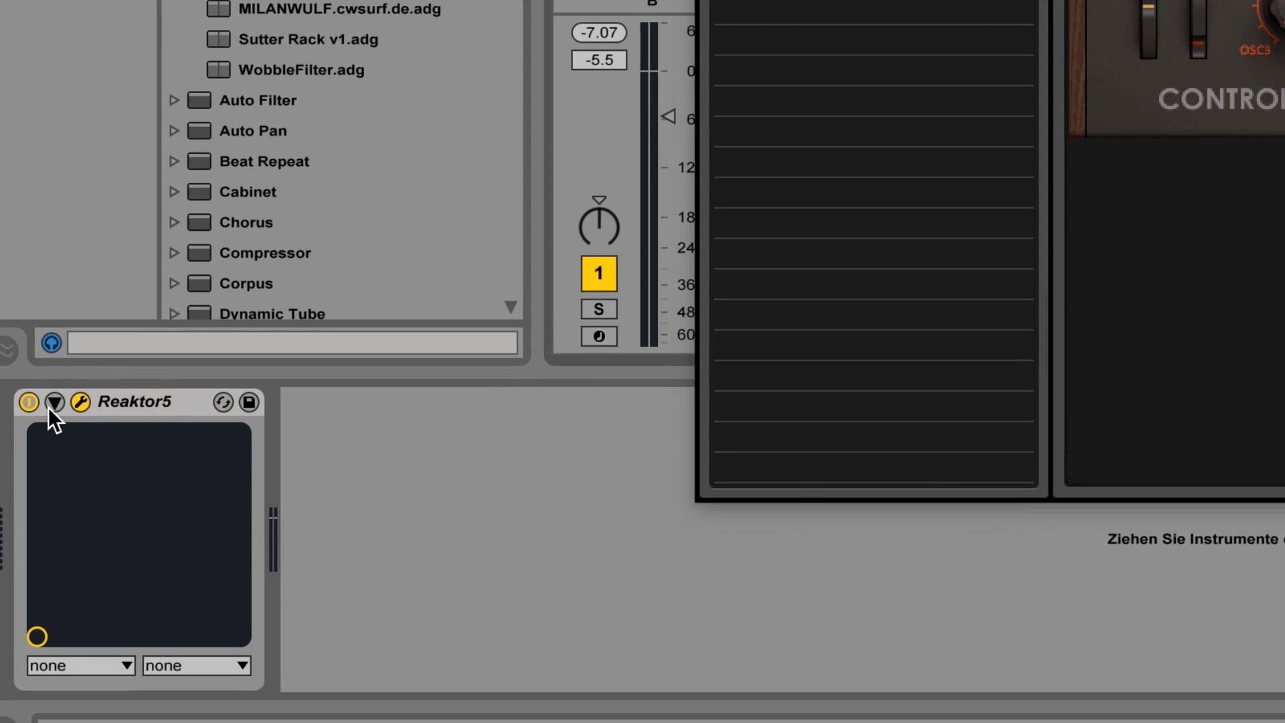
Step: Configure Monark's Cutoff as a Reaktor5 panel parameter, at 22, and select it
click(52, 405)
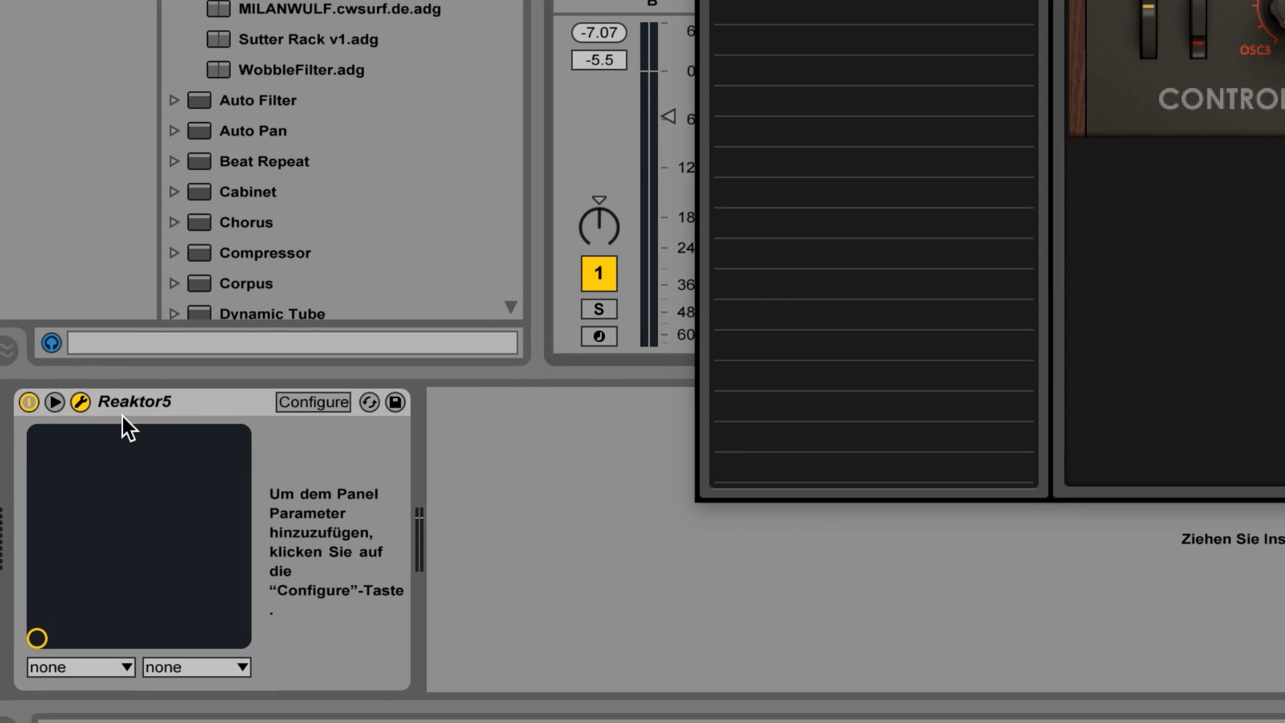
click(287, 403)
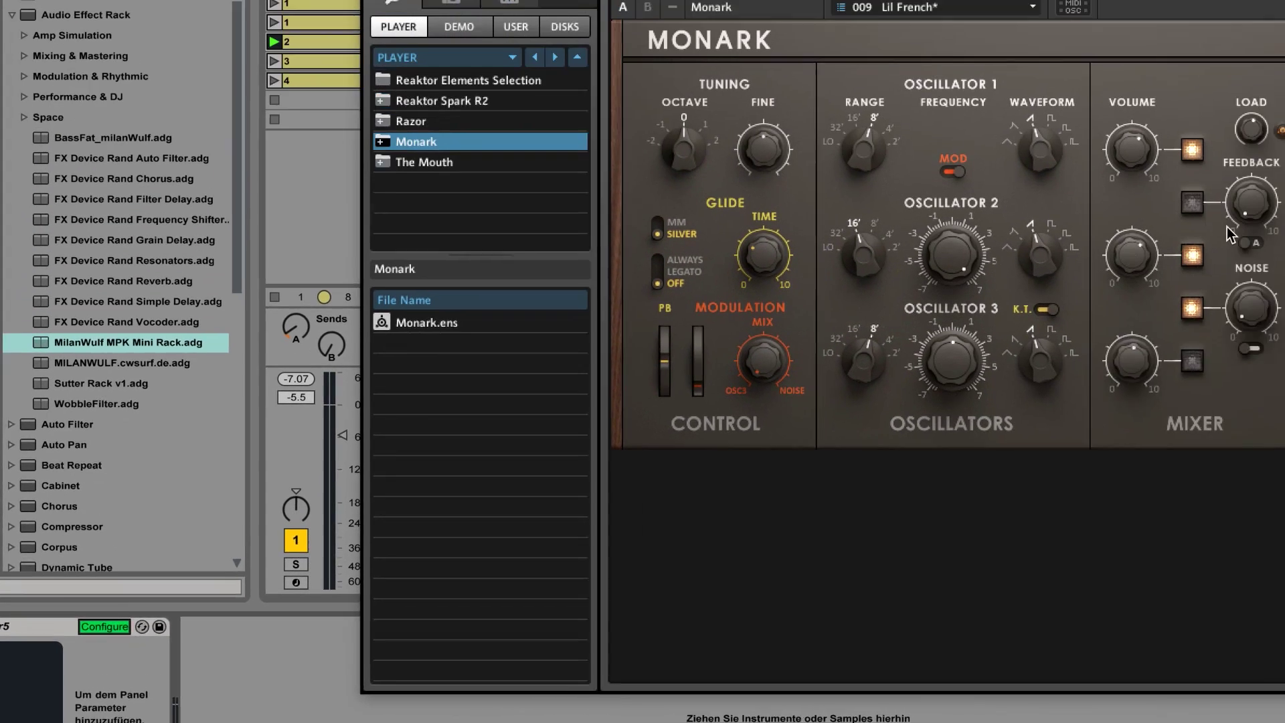
drag(1250, 243, 1255, 208)
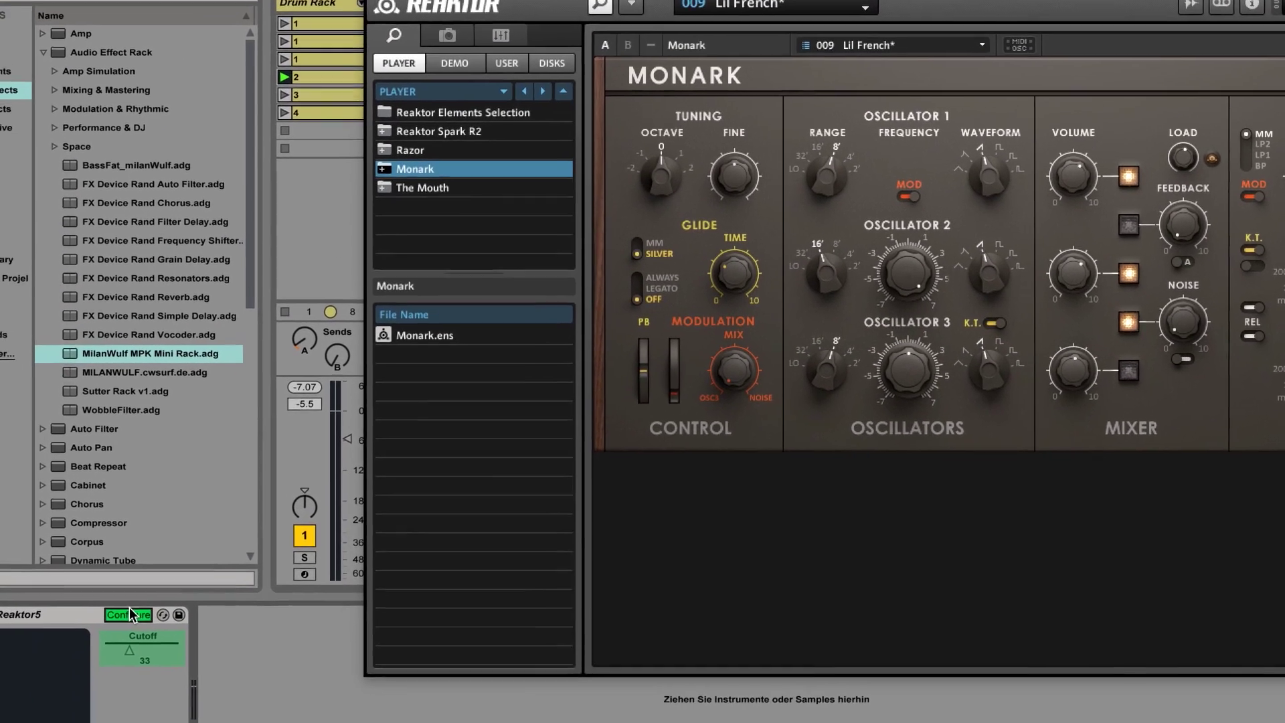
click(71, 664)
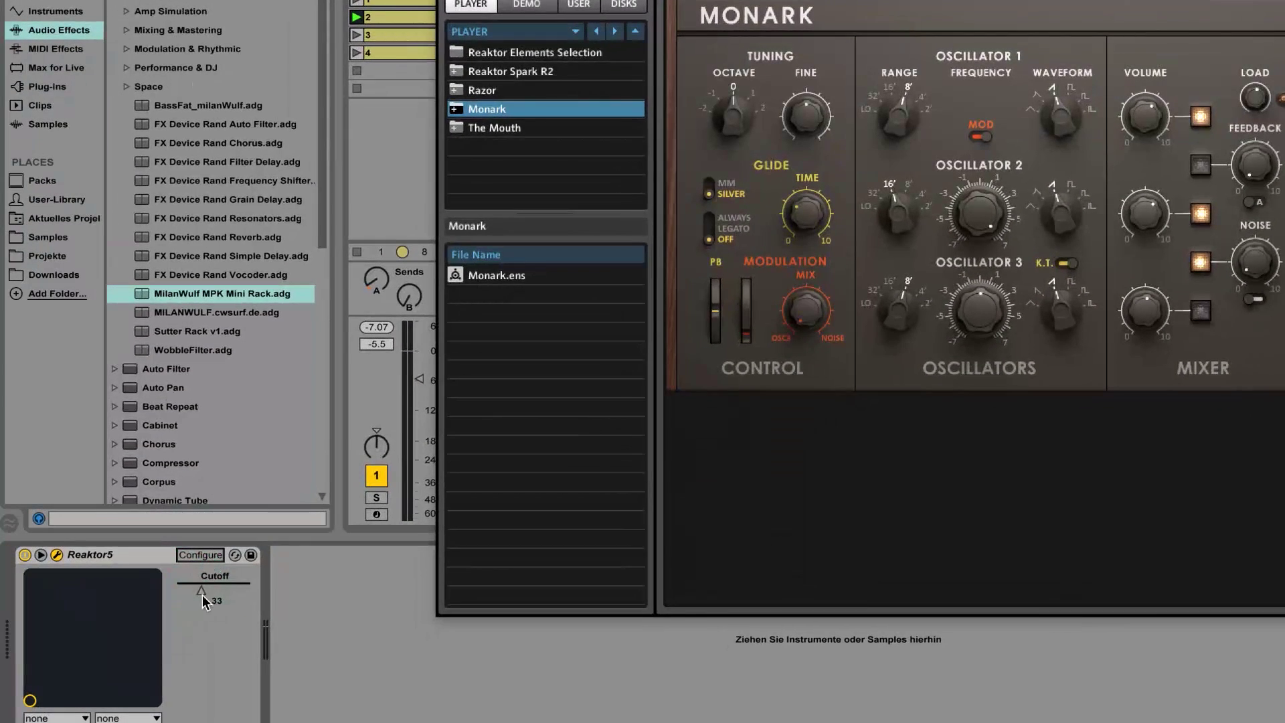
click(203, 595)
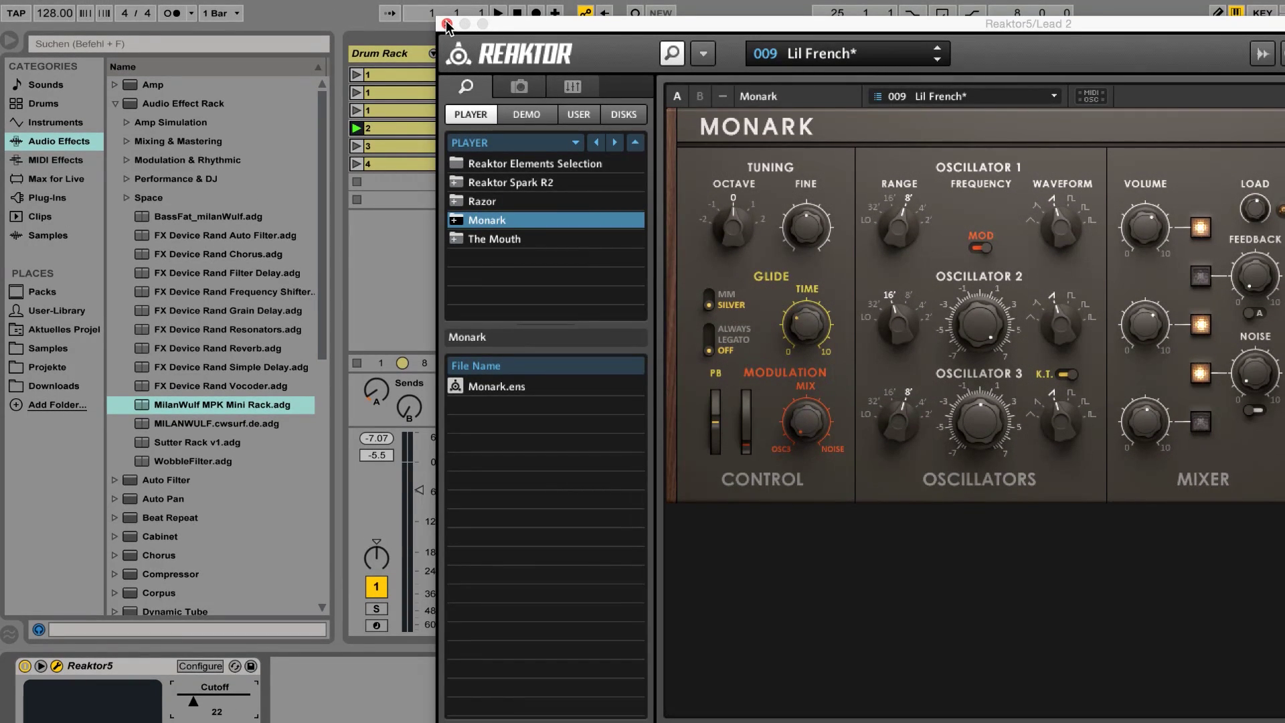
Step: Close the Reaktor window and MIDI-map a controller knob to Reaktor5 Cutoff, range 0.00–1.00
click(446, 25)
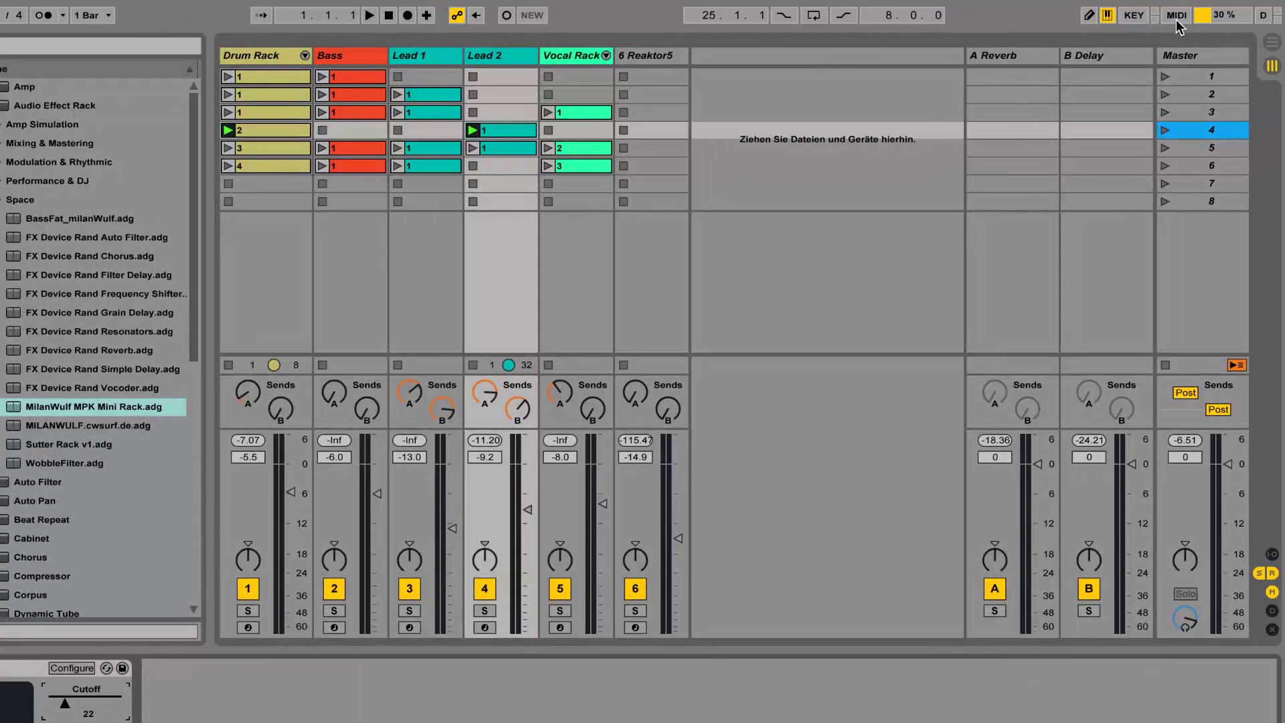
click(1177, 16)
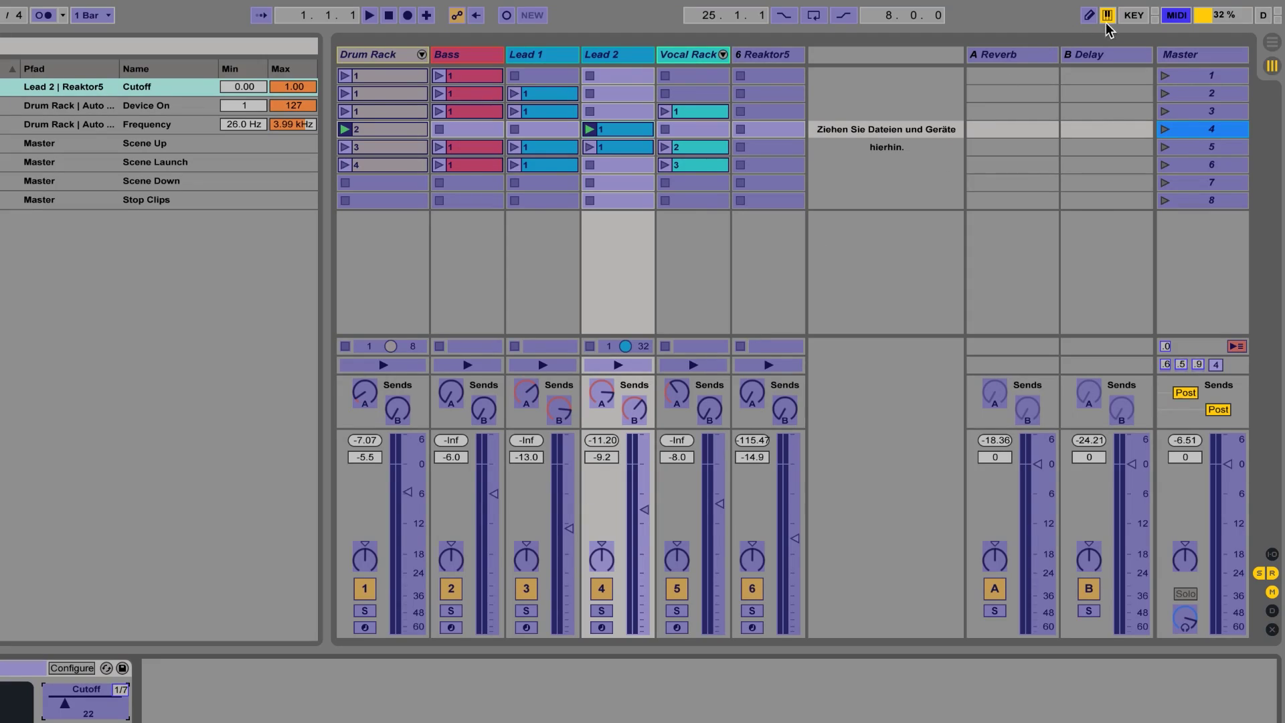
click(1176, 15)
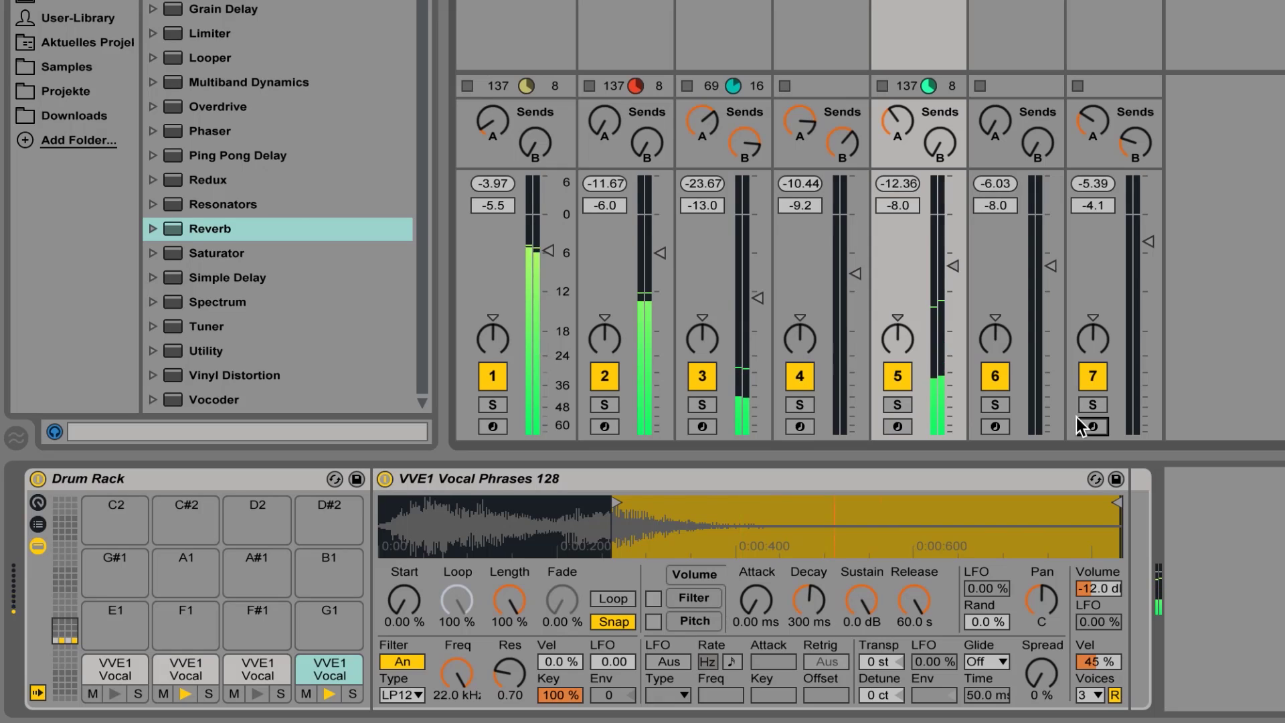
Step: Arm track 7, set its monitoring to In and its MIDI input to MPK mini Input
click(1089, 426)
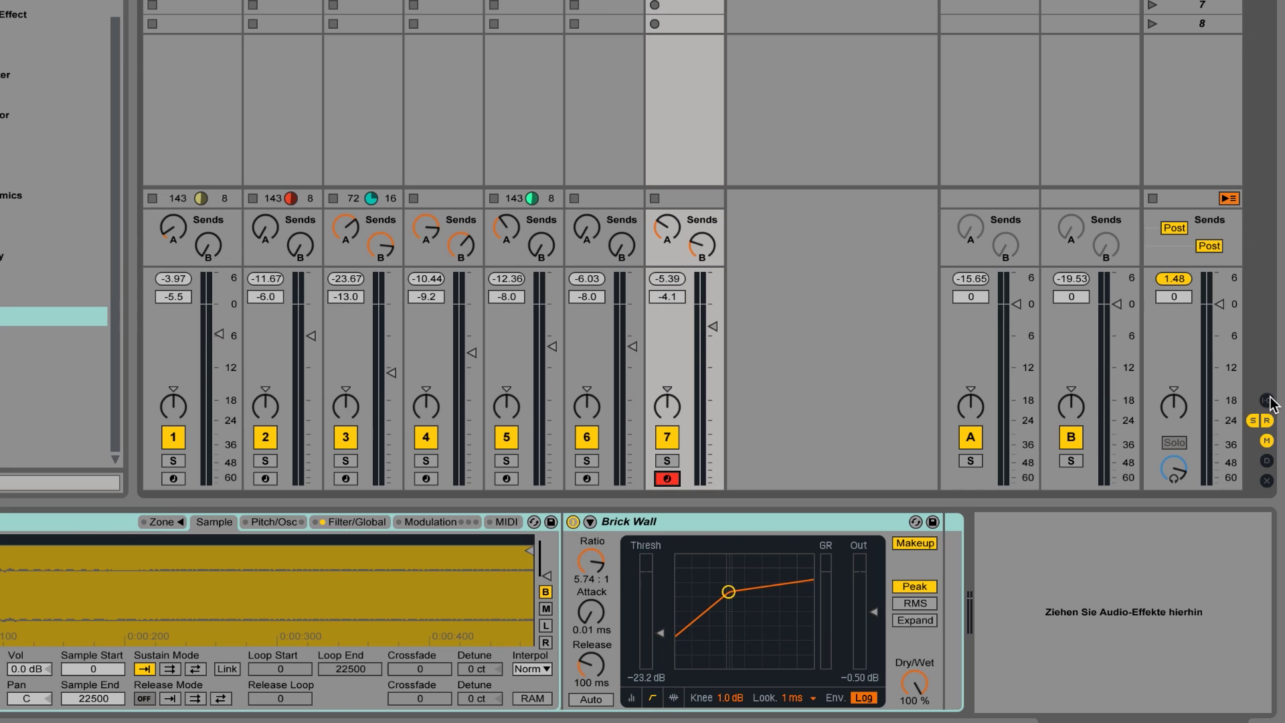
click(1268, 402)
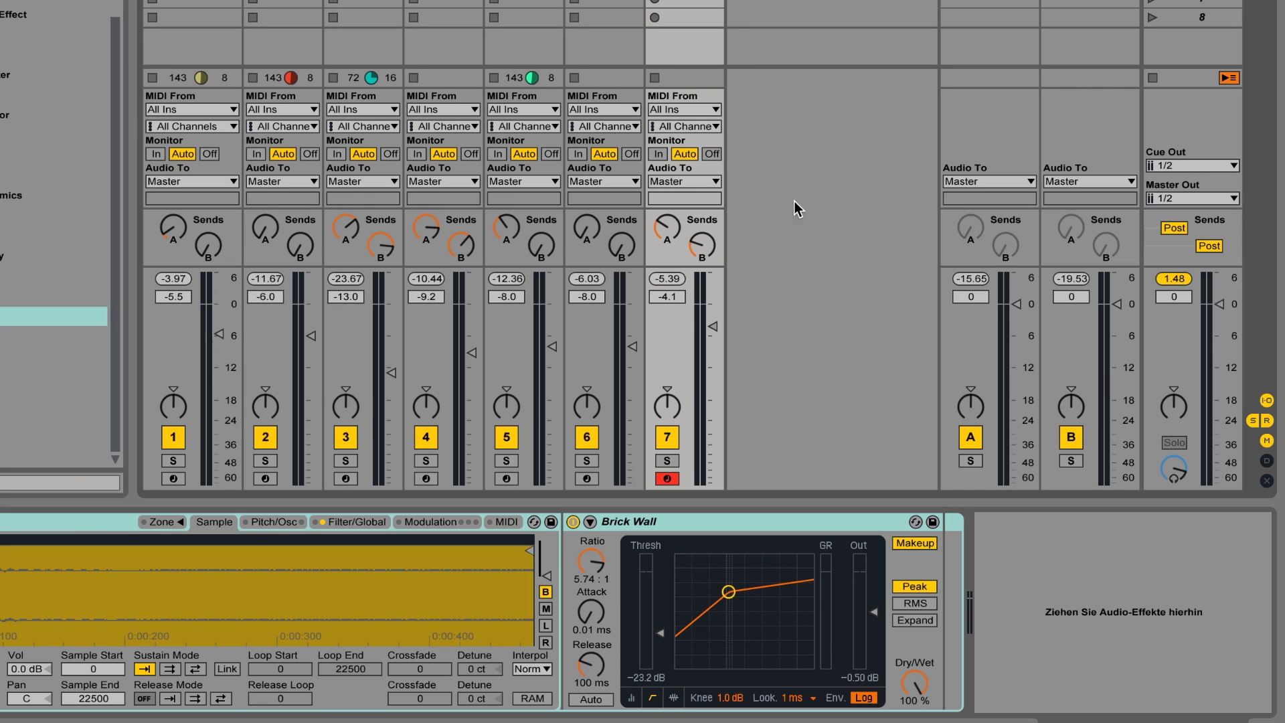
click(659, 154)
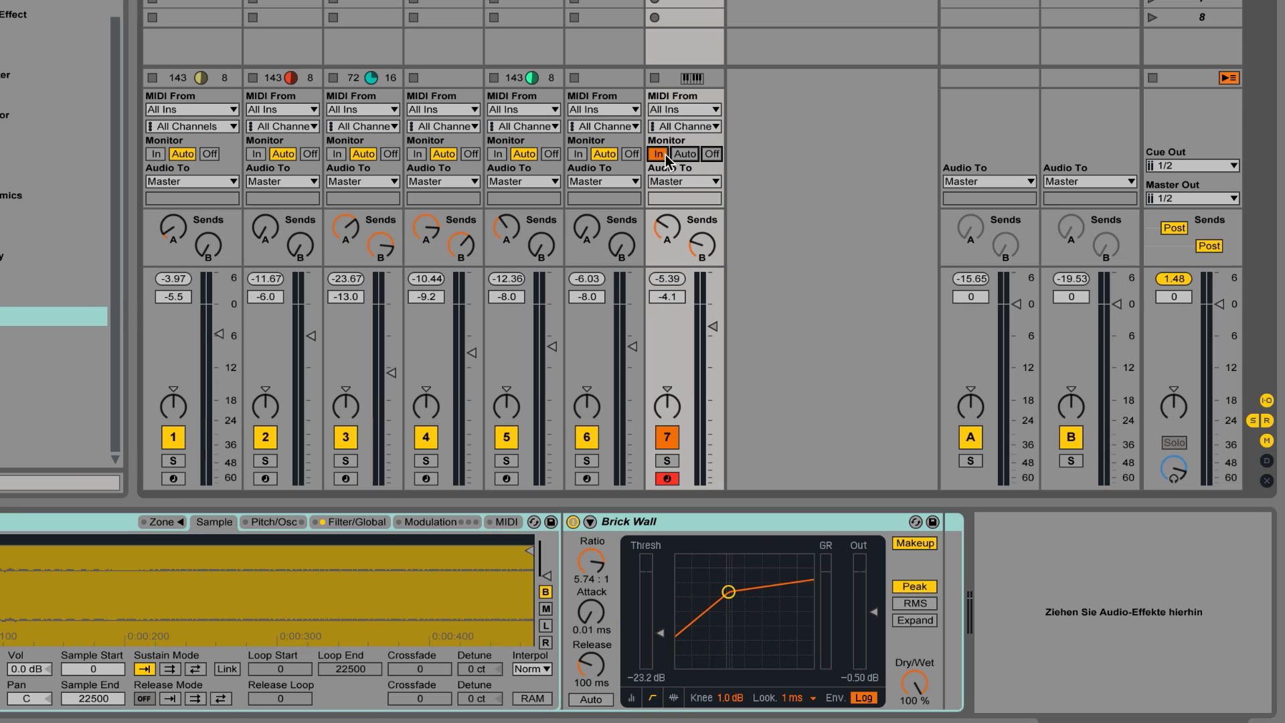
click(693, 110)
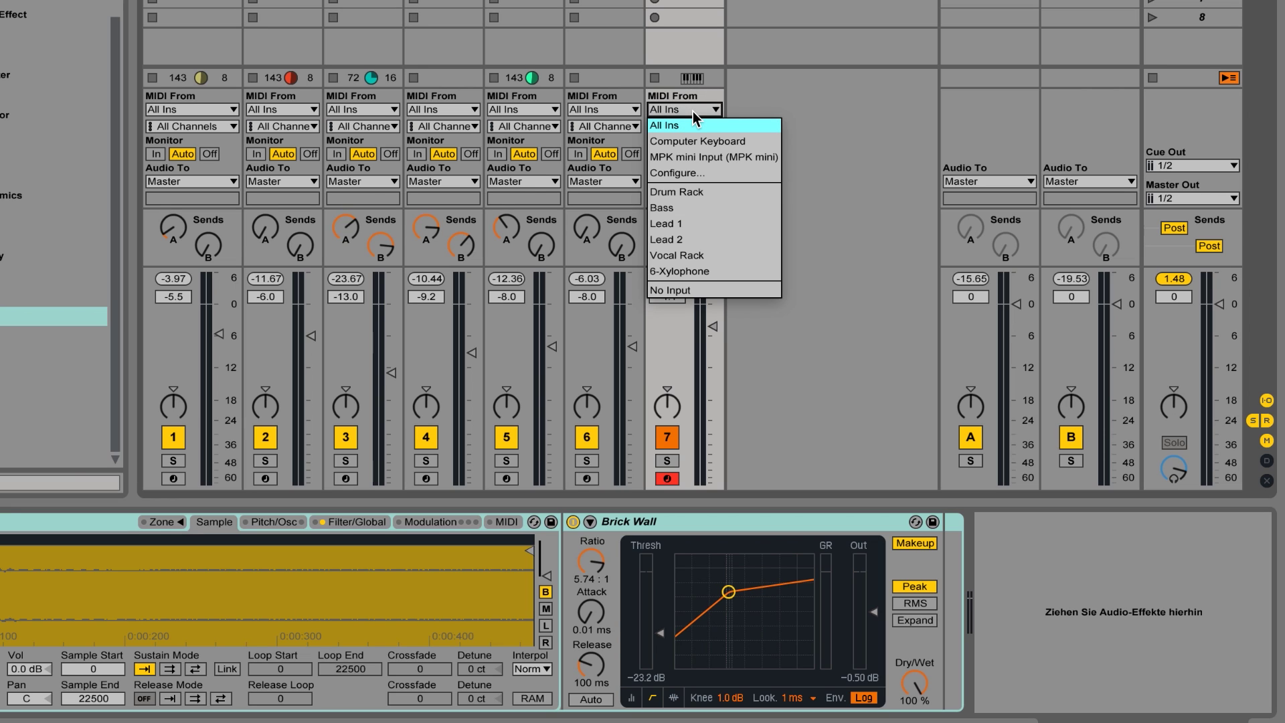
click(700, 155)
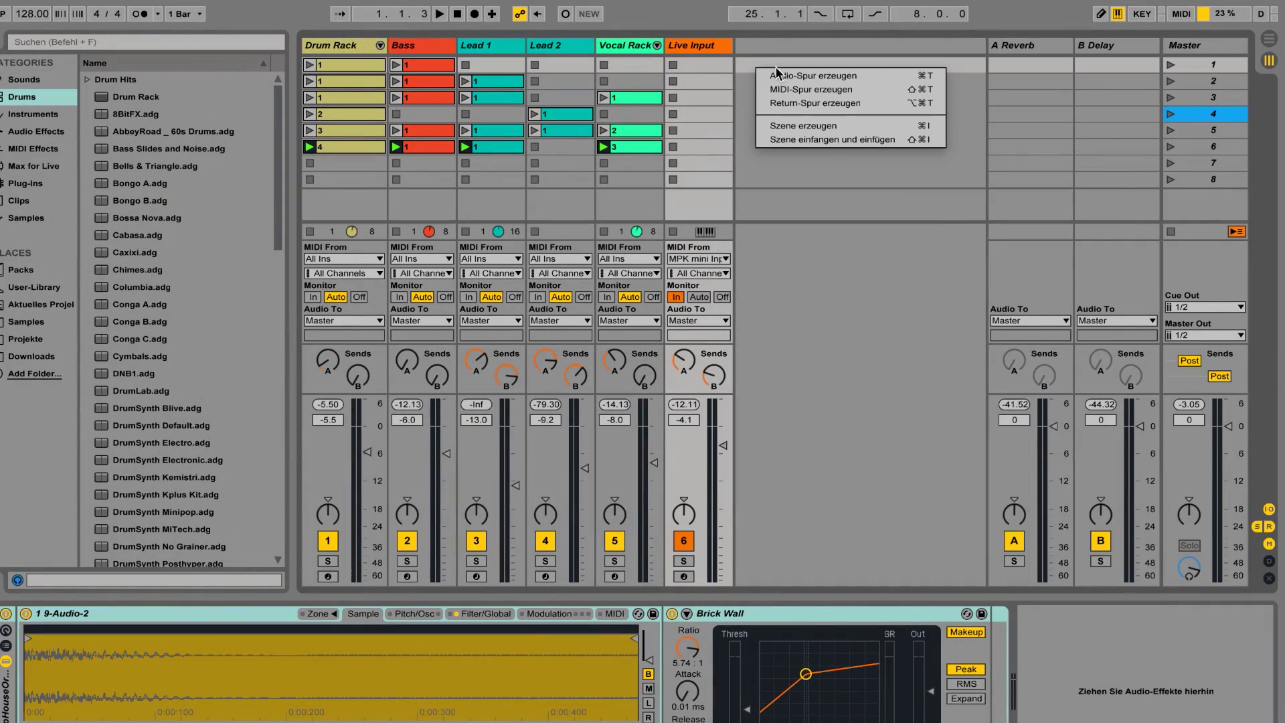
Step: Insert a new MIDI track and rename it FX
click(789, 92)
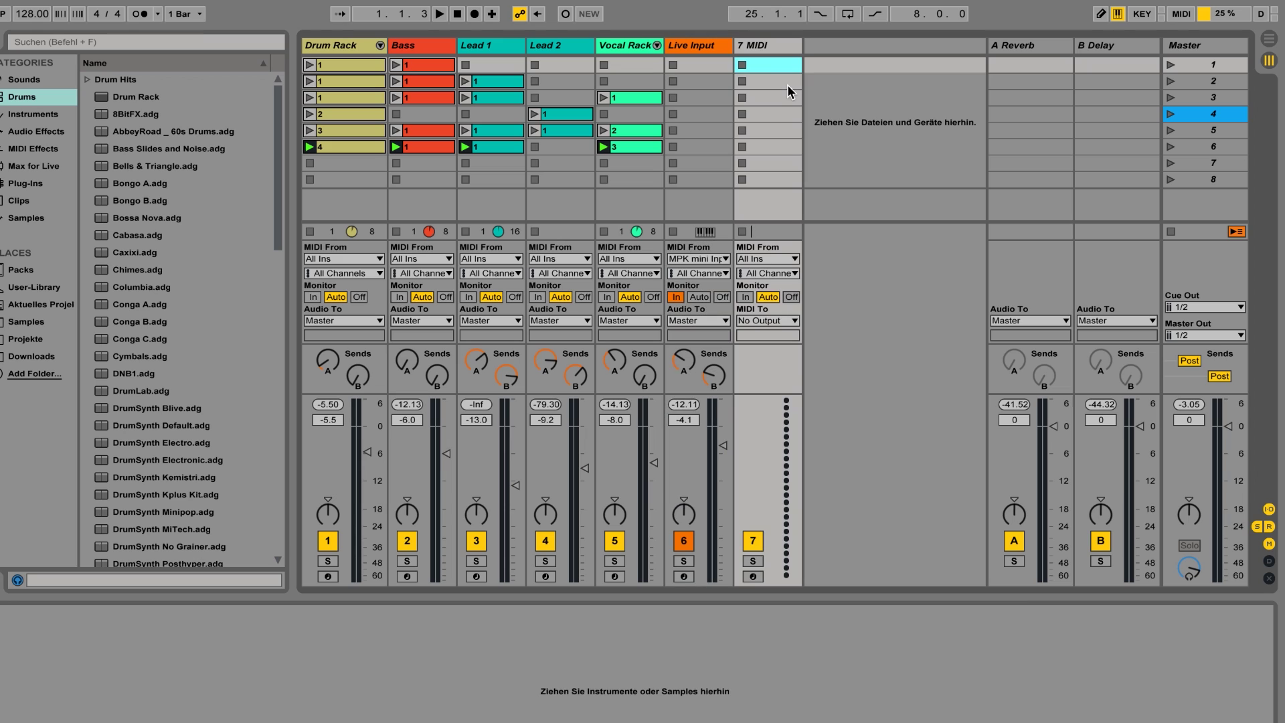
right_click(757, 46)
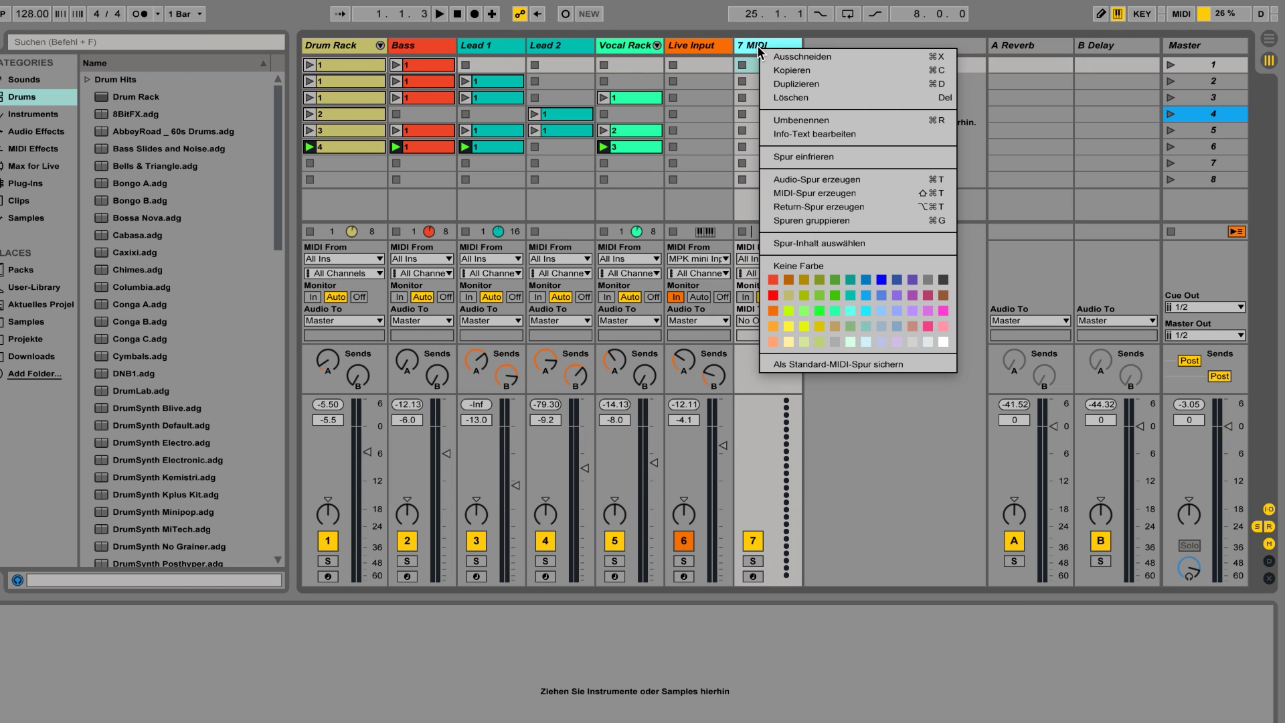
click(805, 121)
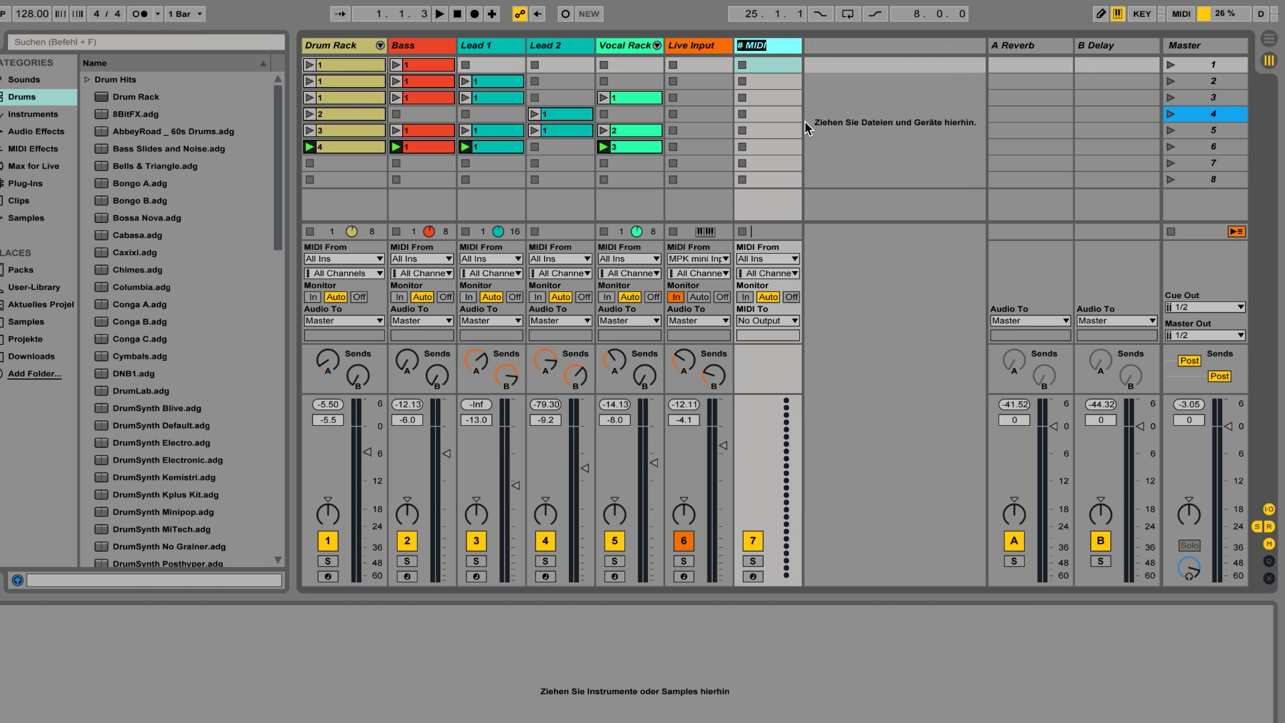
text(FX)
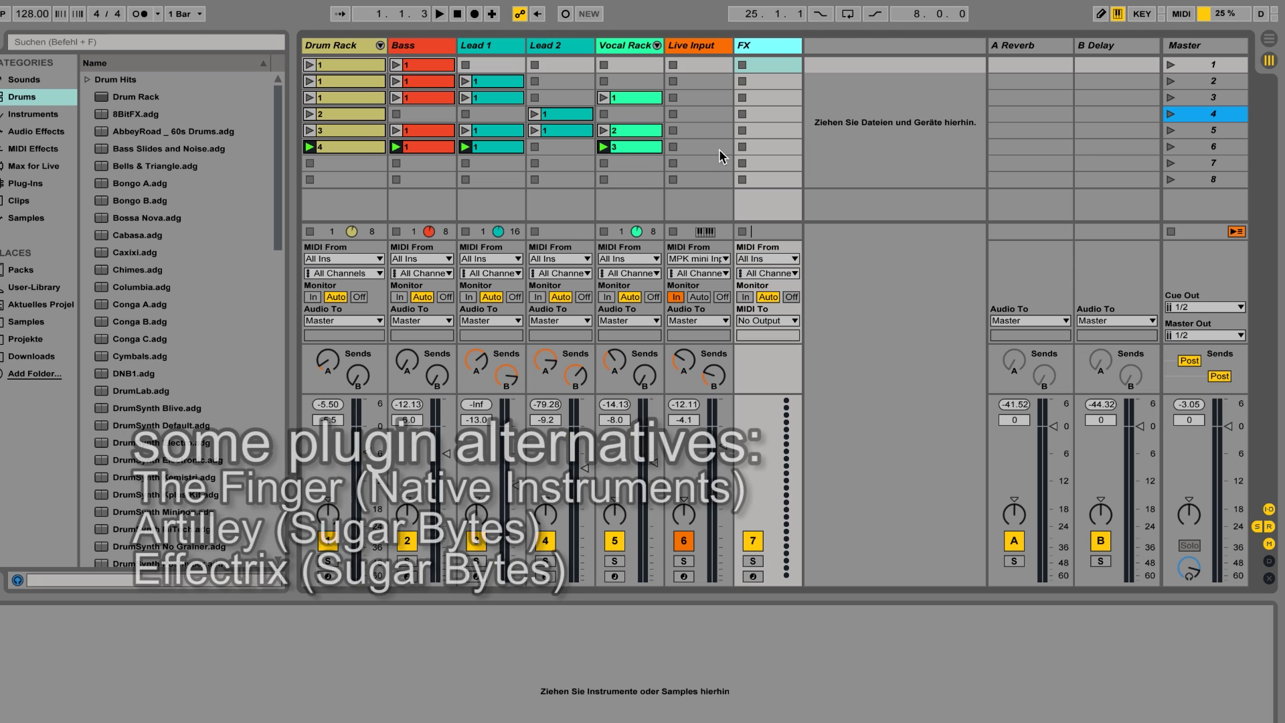
Step: Search the browser's Plug-Ins for 'stut' to find iZotope Stutter Edit
click(26, 183)
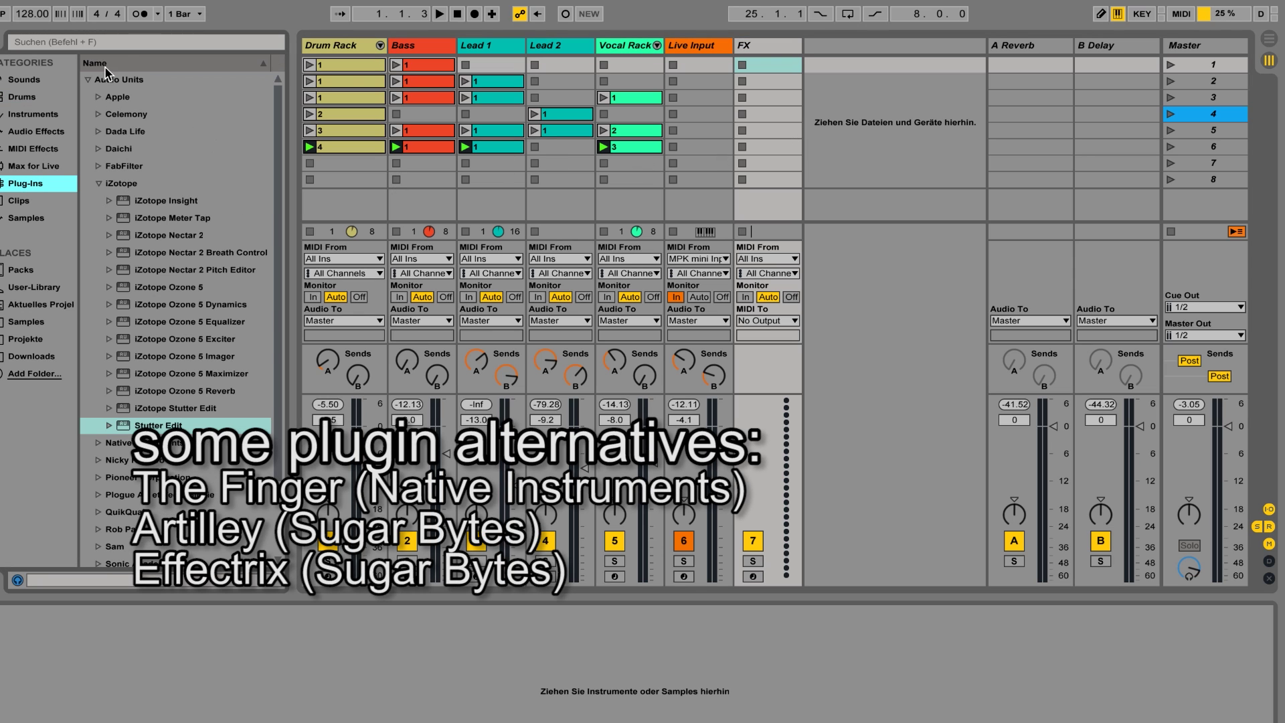
click(122, 46)
text(stut)
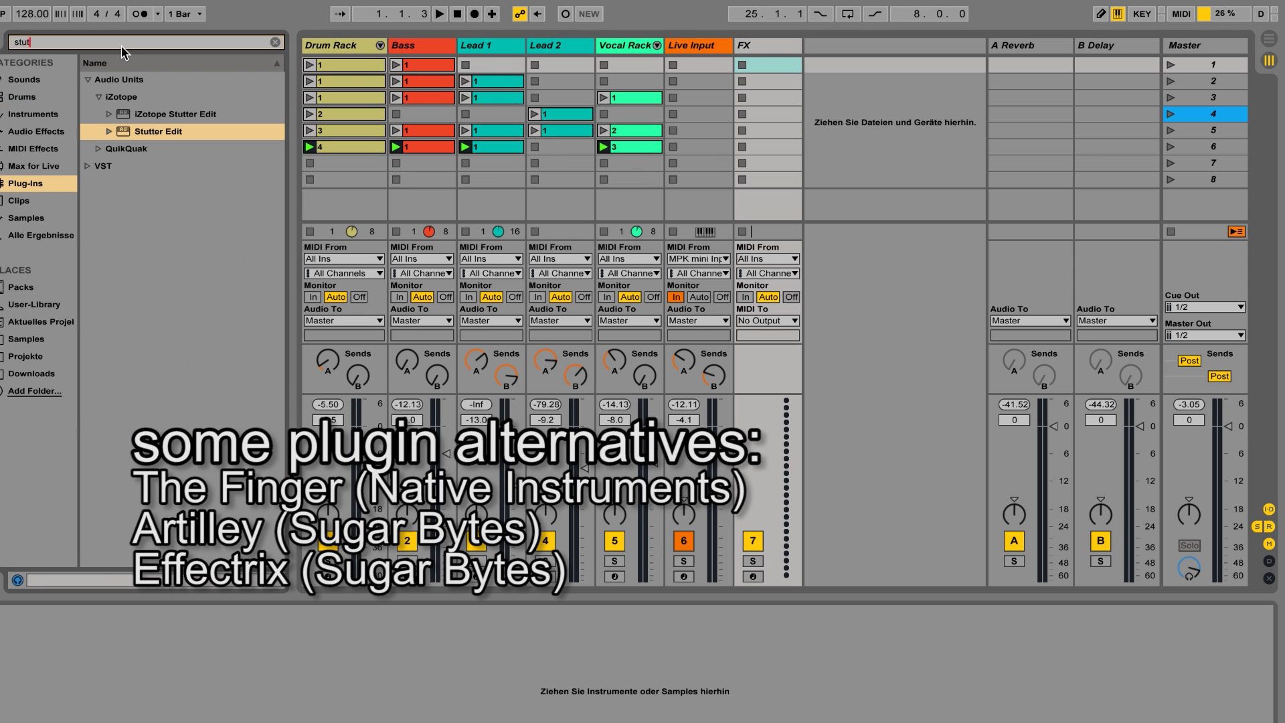
Step: Add Stutter Edit to the Master, route FX track MIDI to 1-Stutter Edit, and arm it
drag(138, 137, 1191, 453)
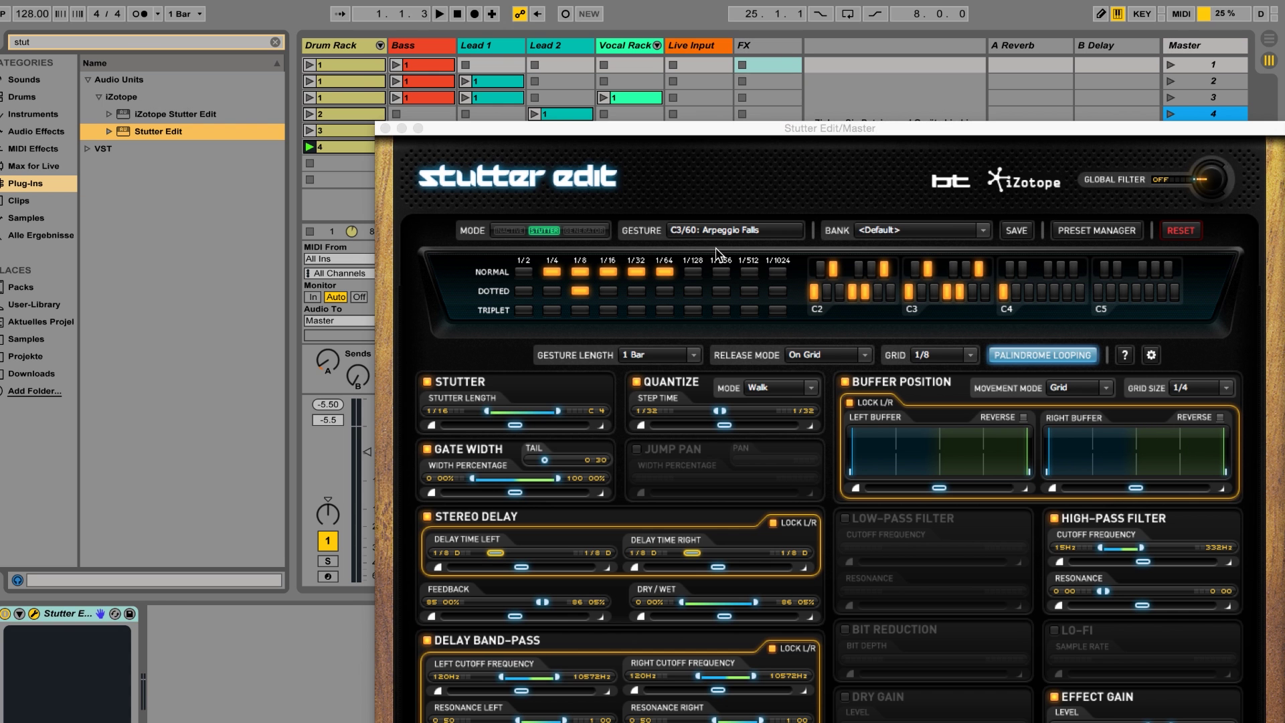
click(385, 127)
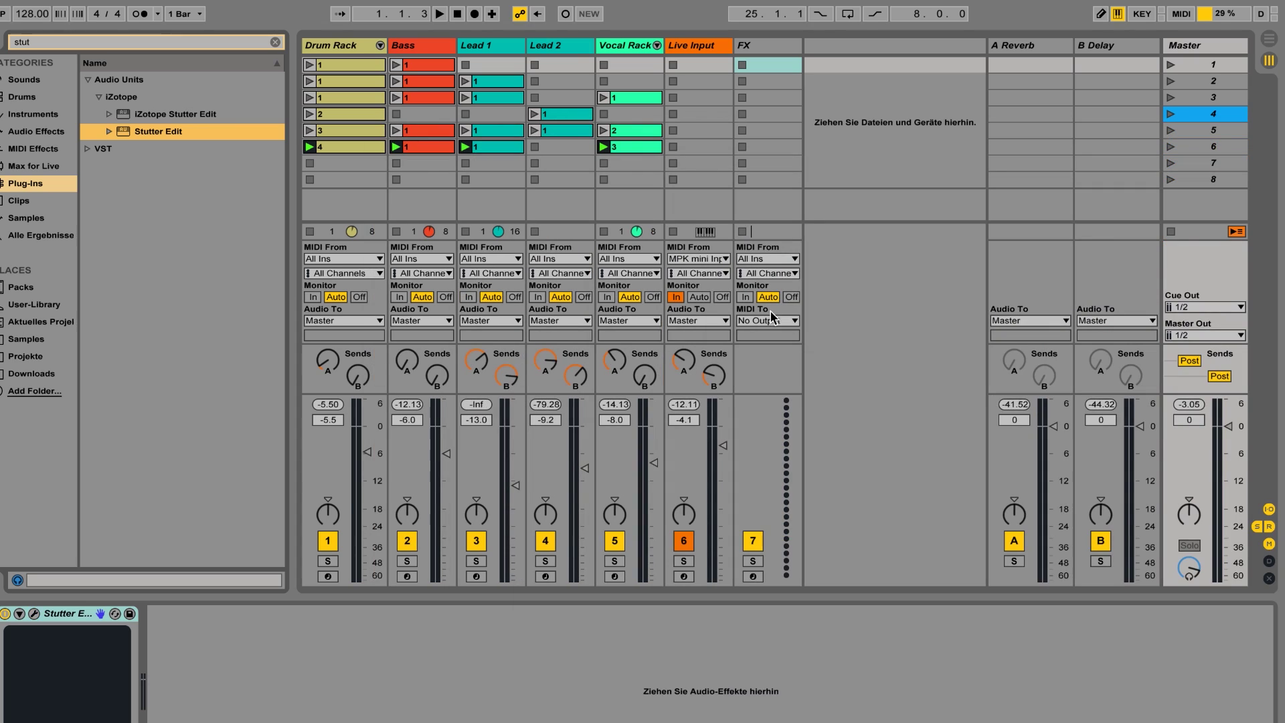
click(797, 321)
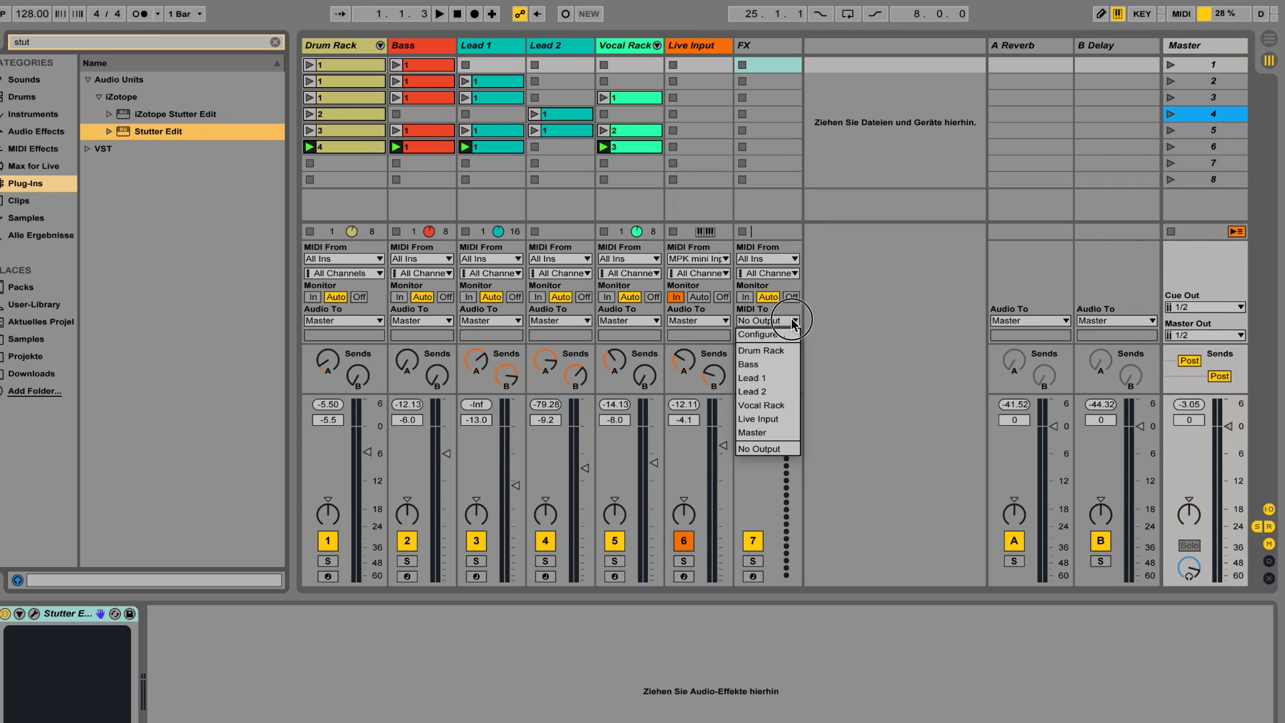
click(763, 449)
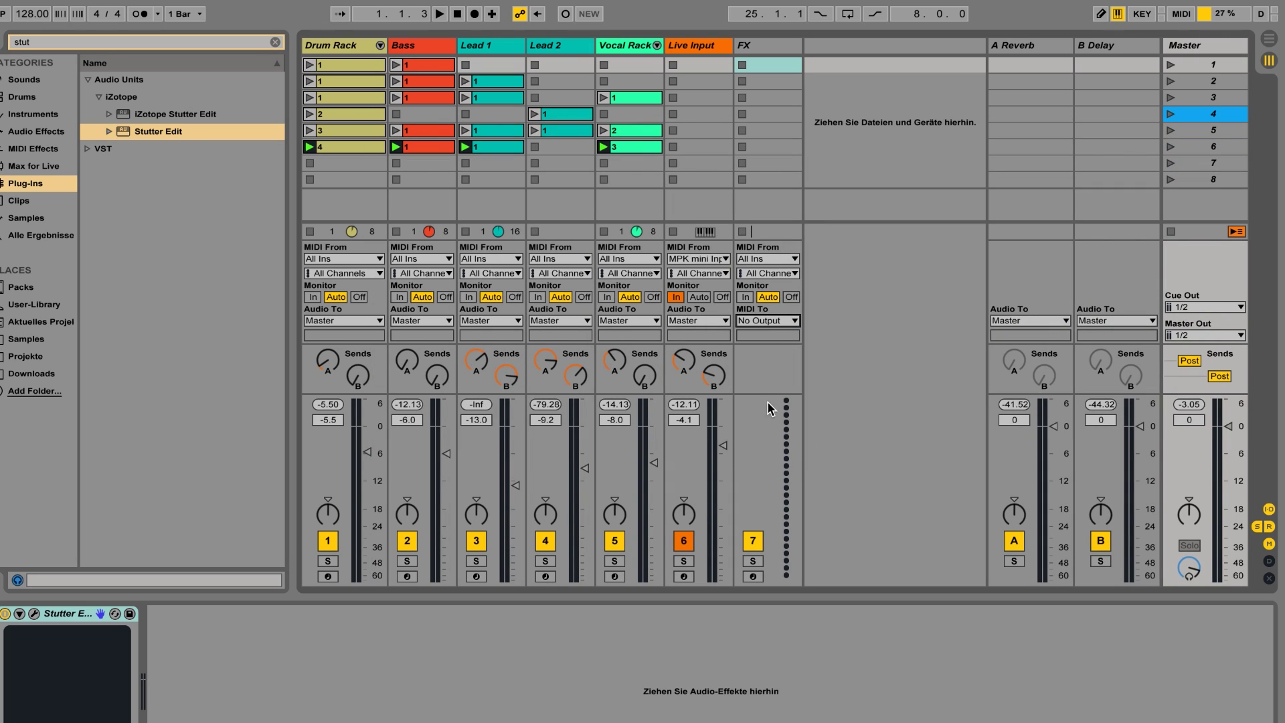
click(776, 335)
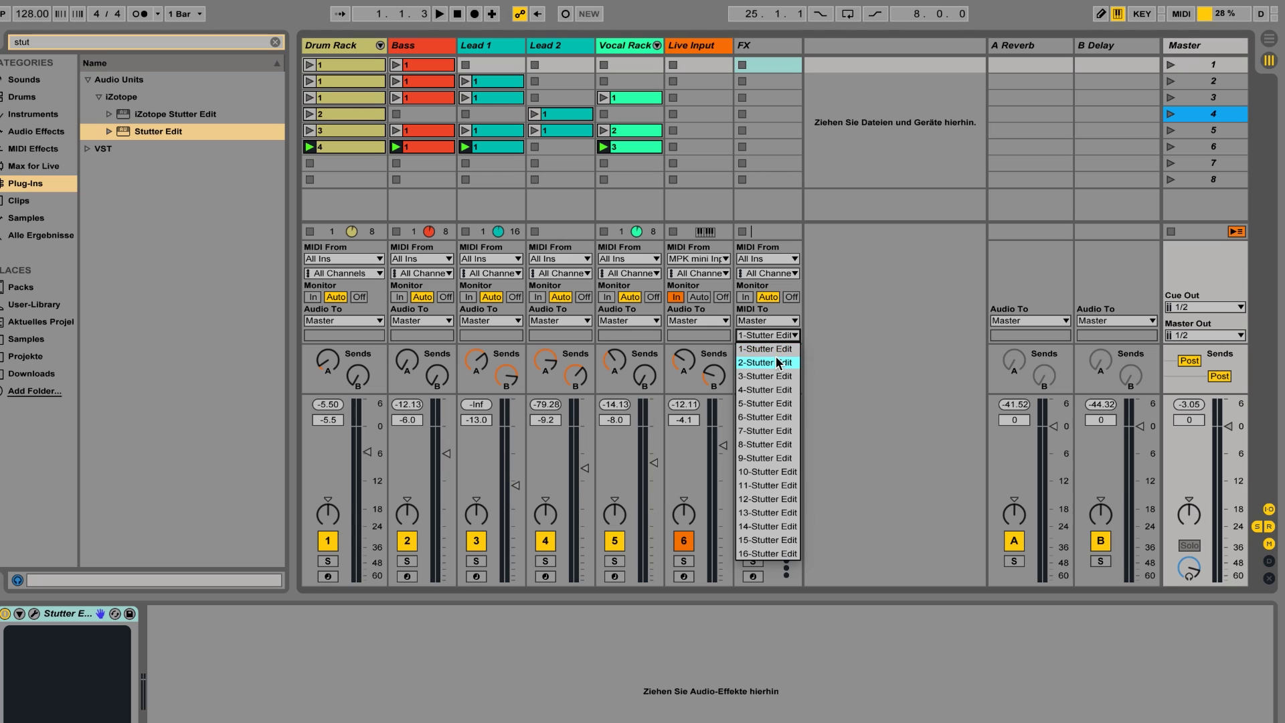
click(780, 349)
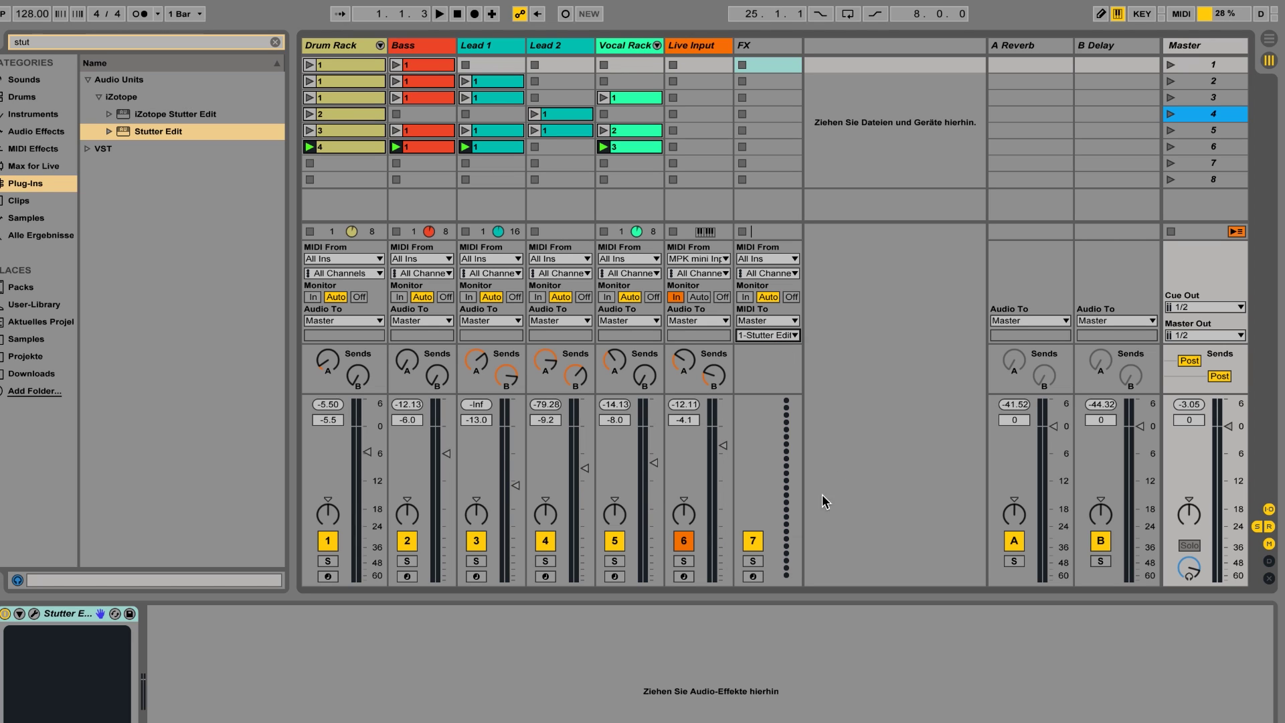
click(752, 577)
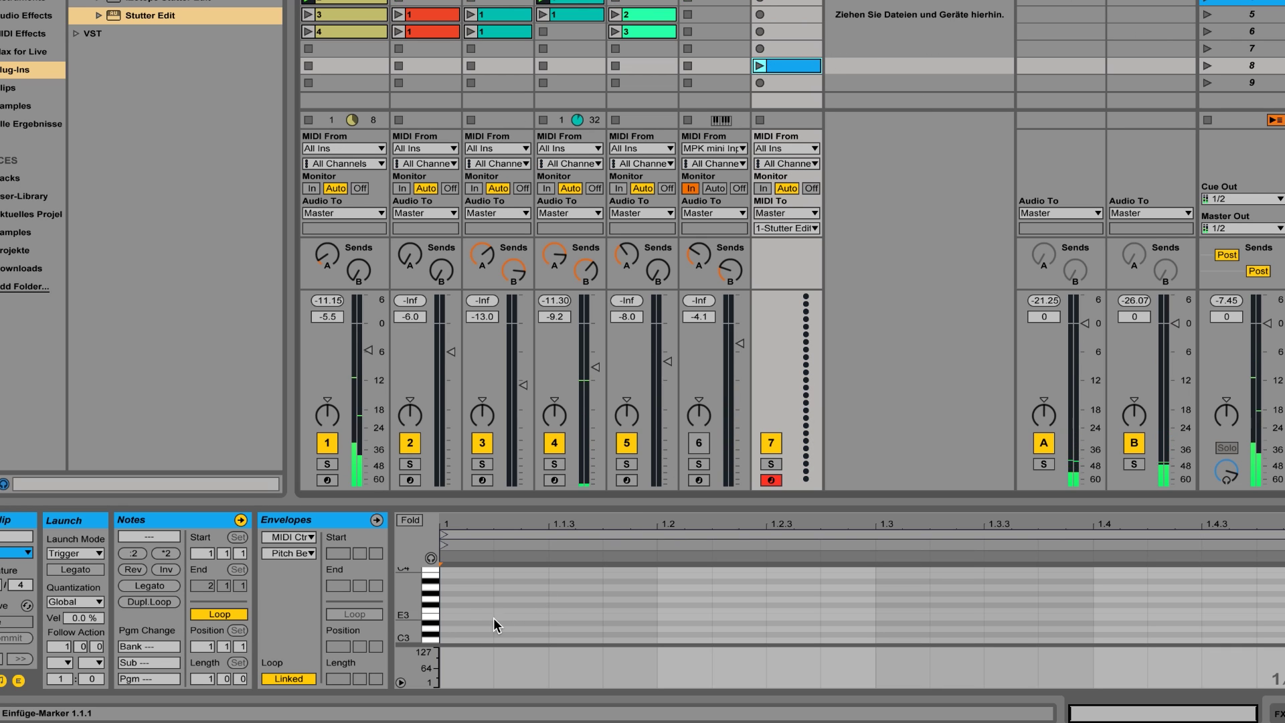
Step: Draw an A1 note at 1.1.1 in the FX clip and stretch it to about 1.4.2
scroll(412, 621, down, 6)
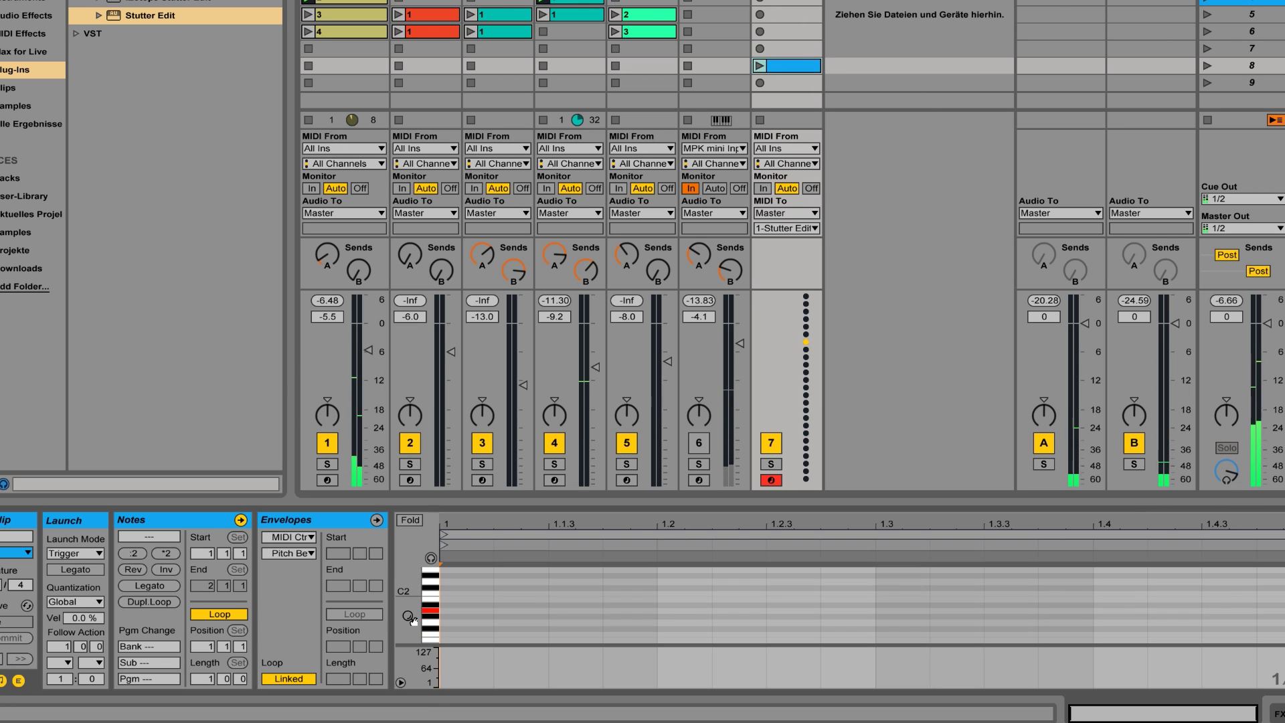
double_click(466, 610)
drag(494, 610, 1262, 617)
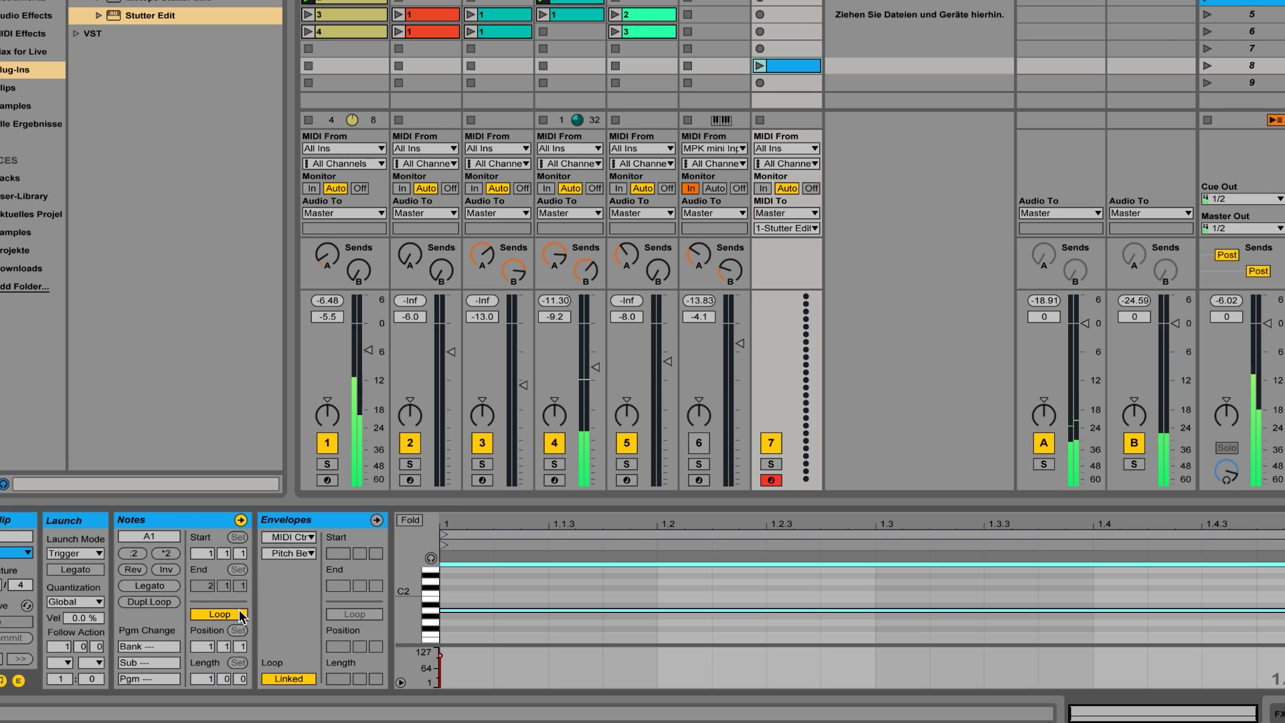
Step: Set the FX clip's launch mode to Gate and play it to listen
click(3, 681)
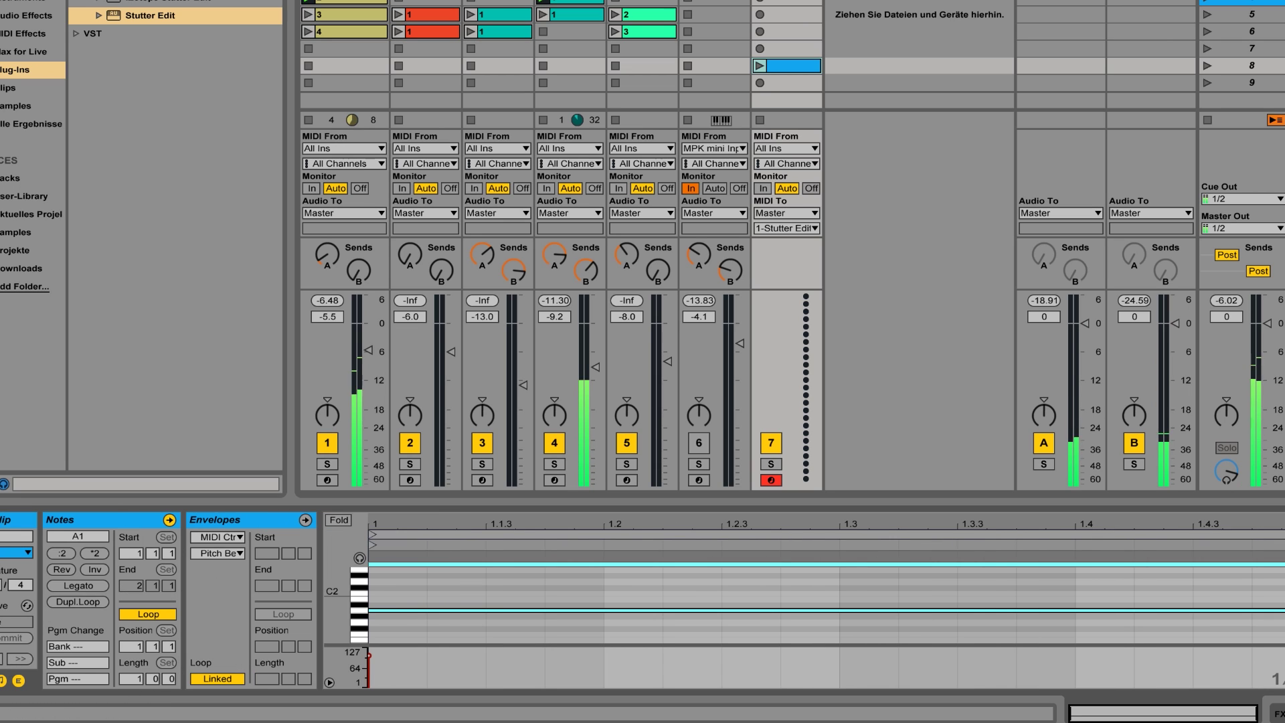
click(2, 681)
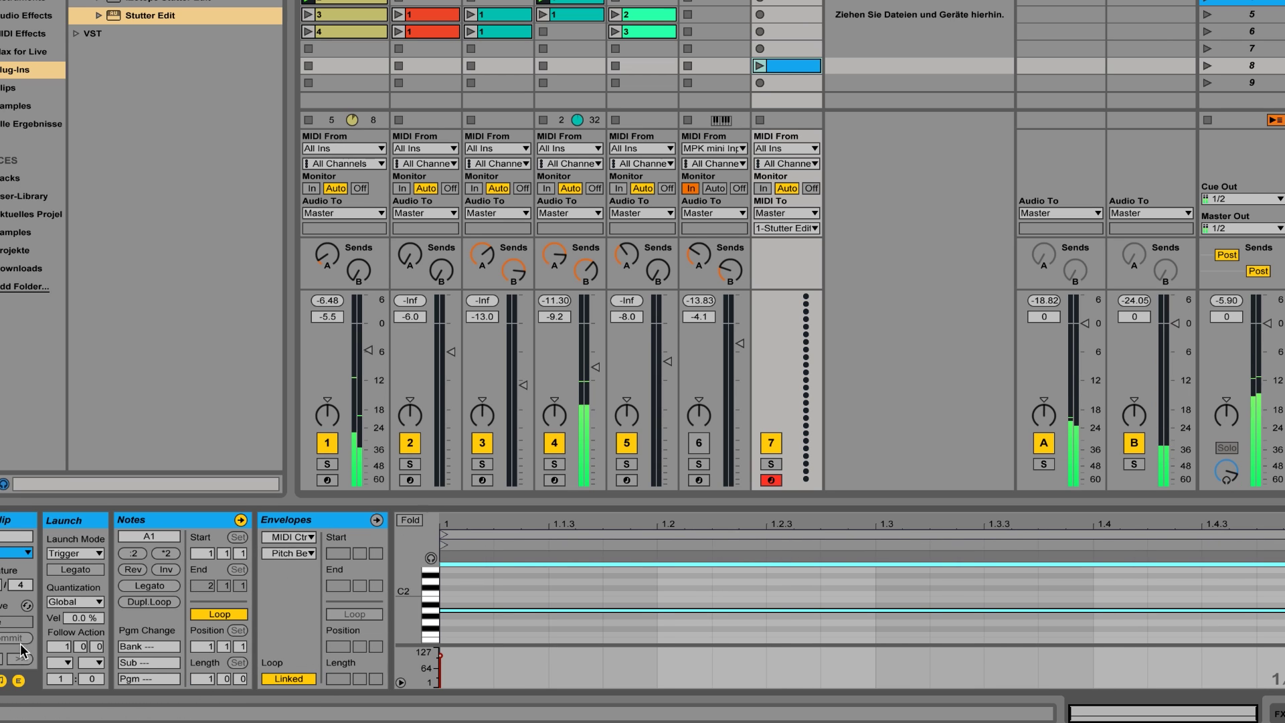
click(75, 554)
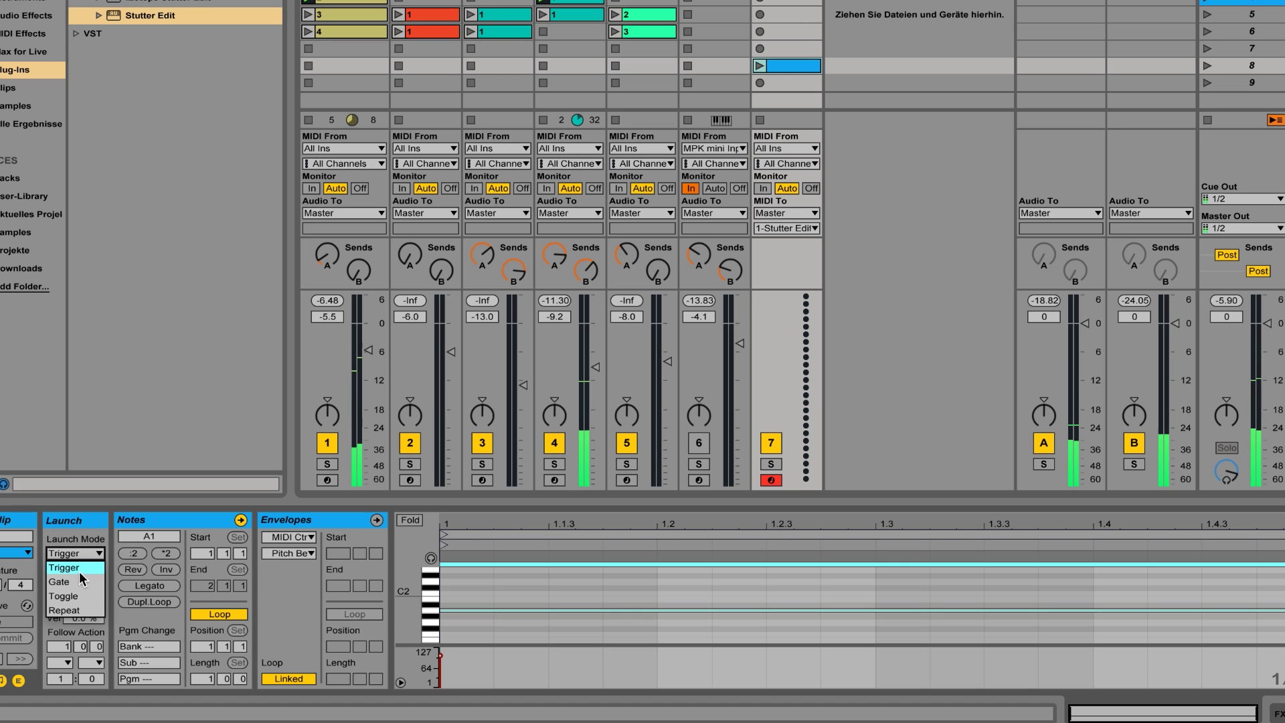
click(80, 581)
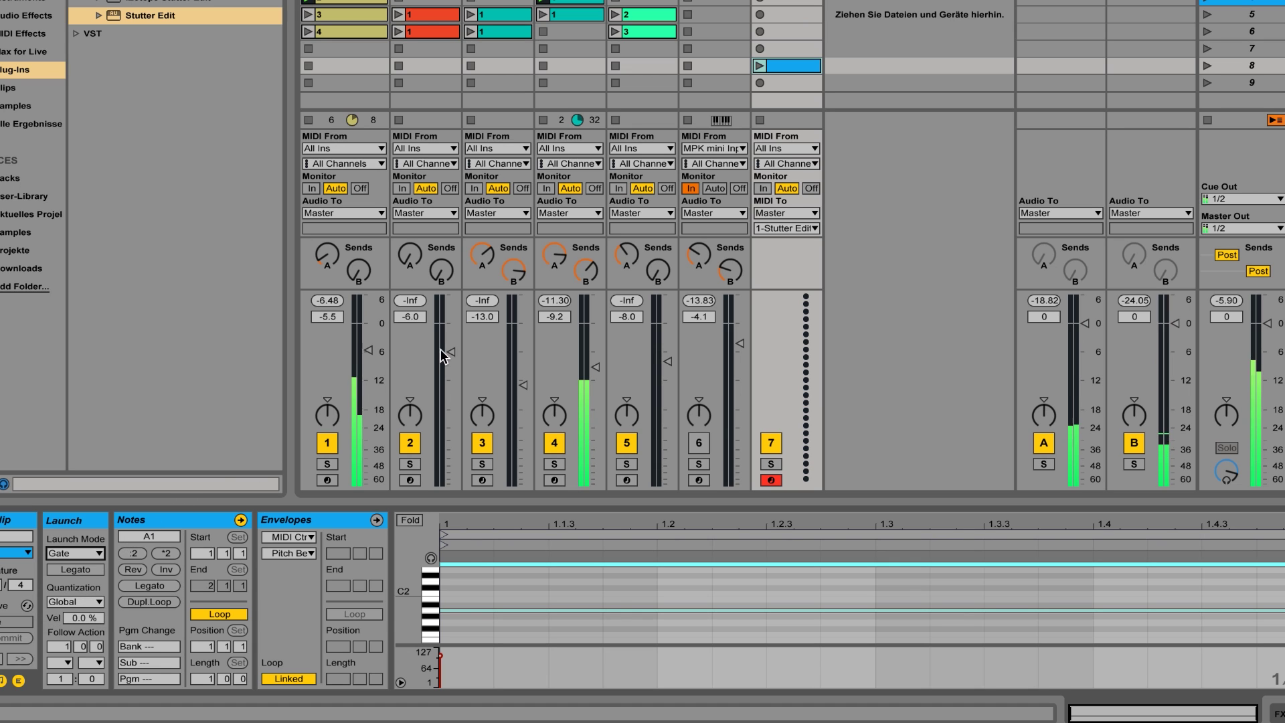
click(762, 65)
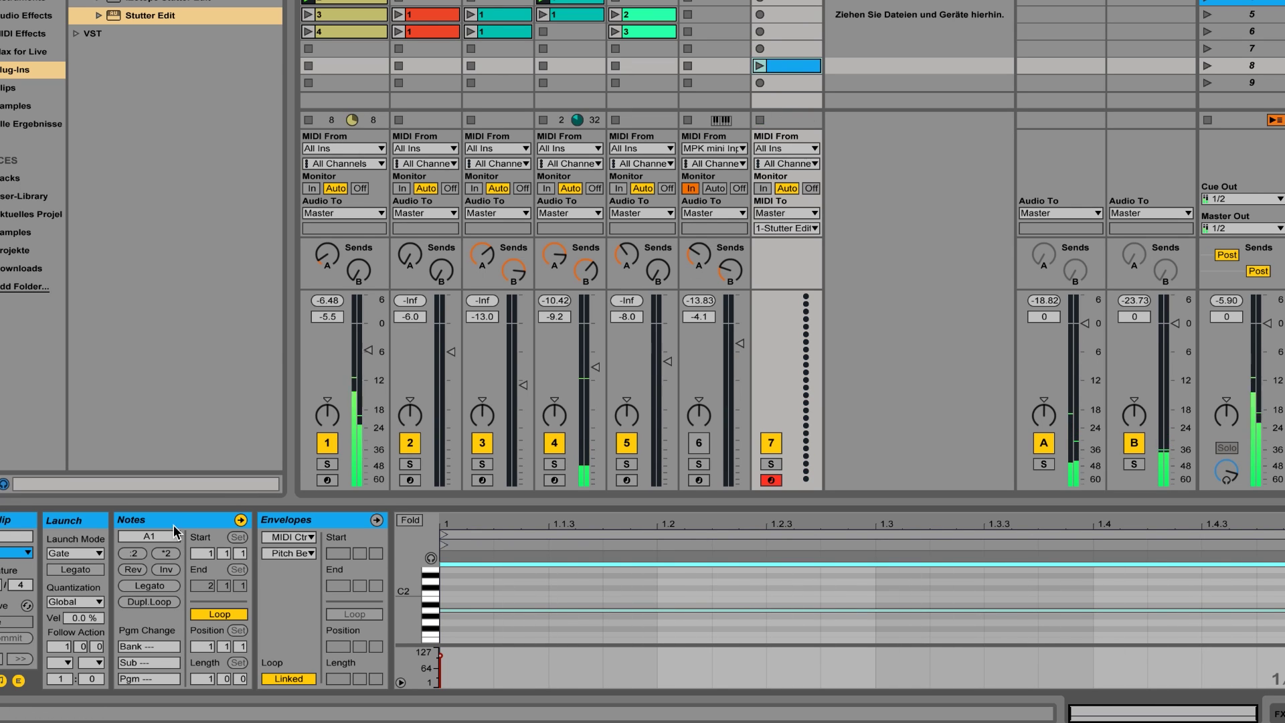
Step: Set the clip's launch quantization to None and trigger it twice to test
click(81, 604)
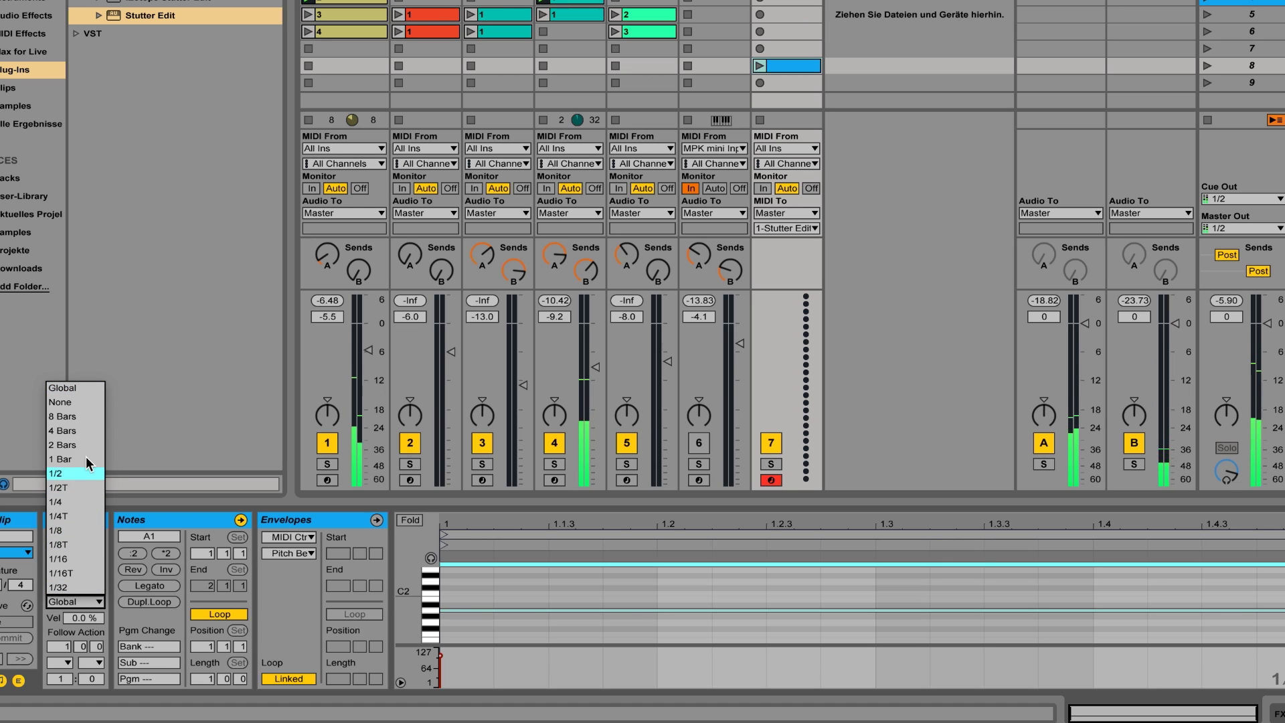
click(83, 404)
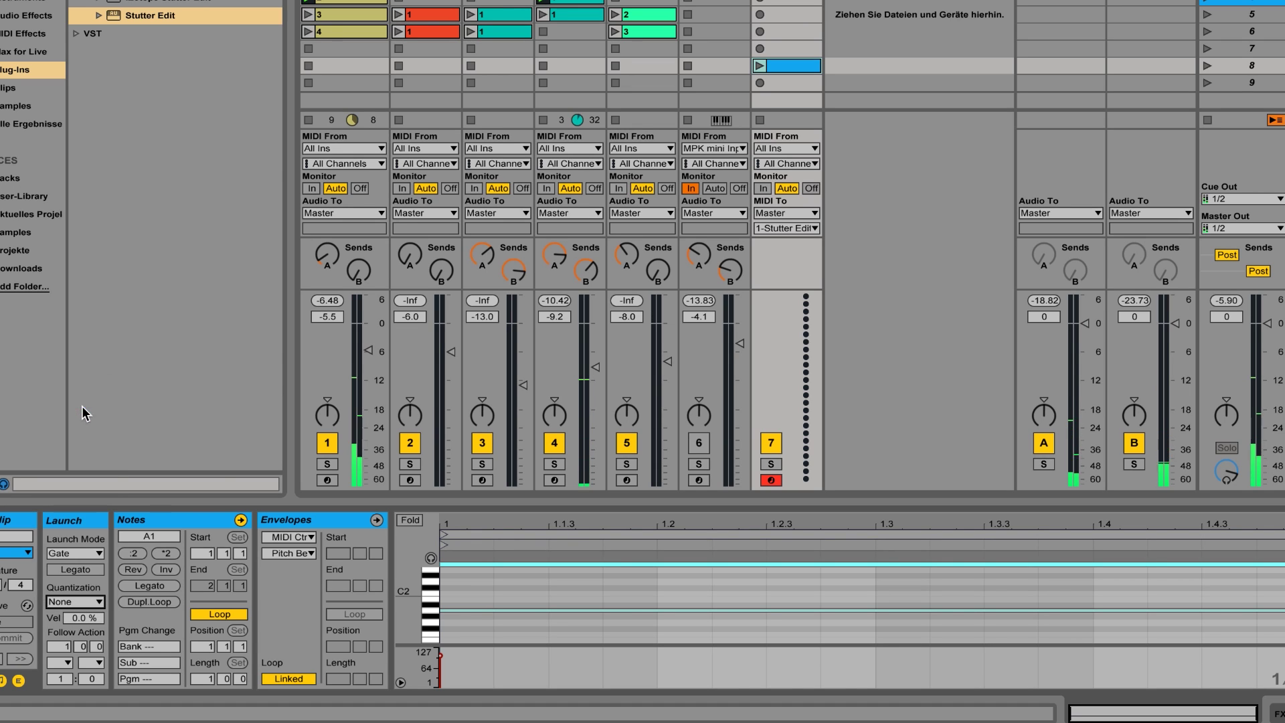
click(762, 67)
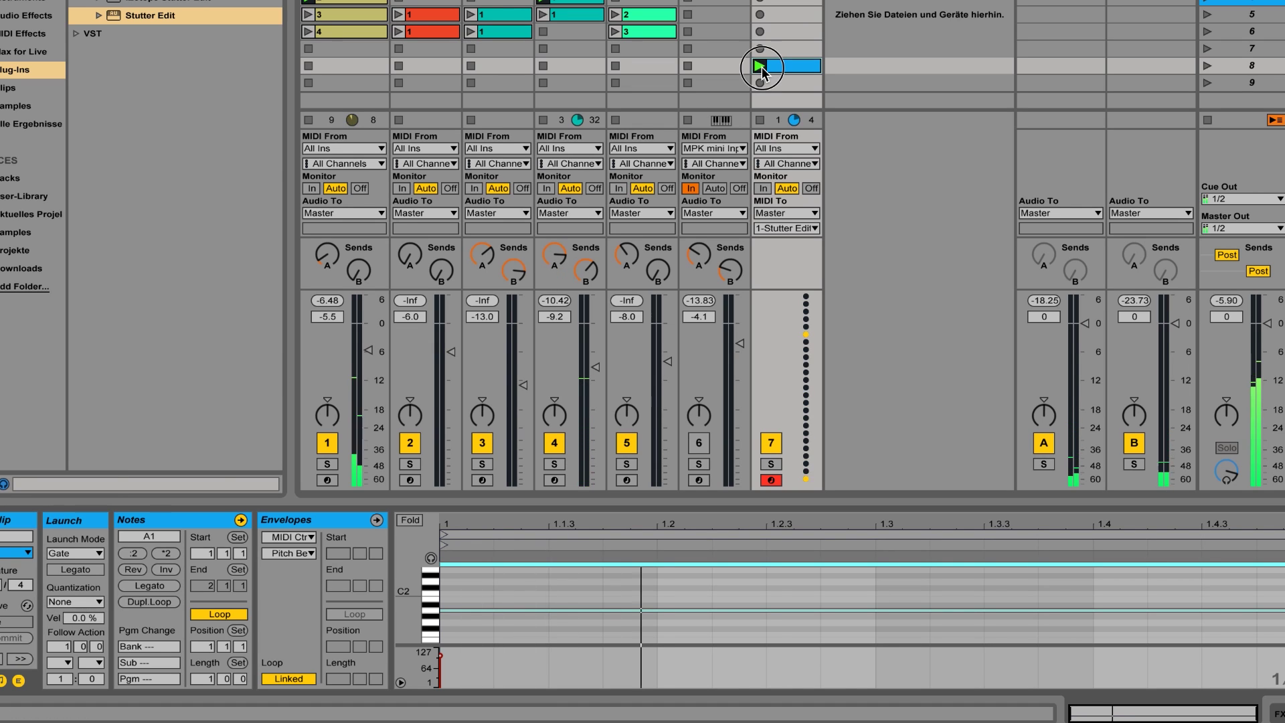
click(762, 67)
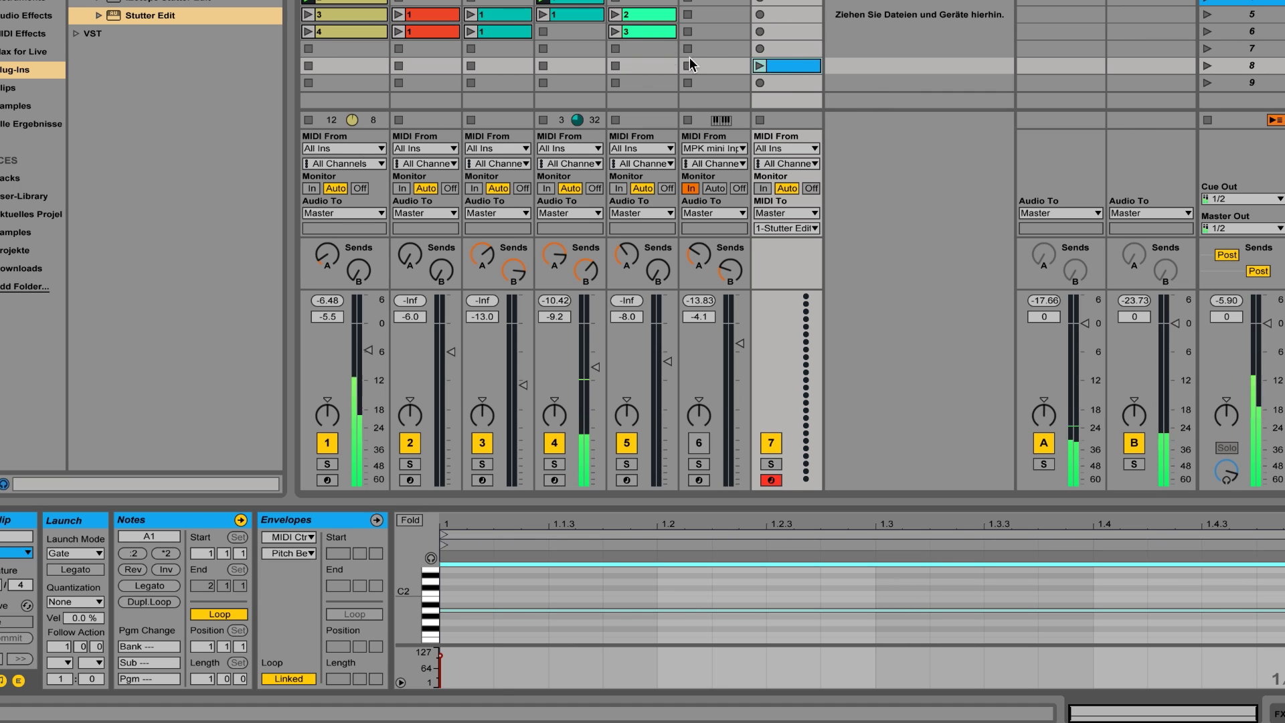
Step: Create an empty MIDI clip in FX track slot 9 and switch on MIDI Map mode
double_click(809, 86)
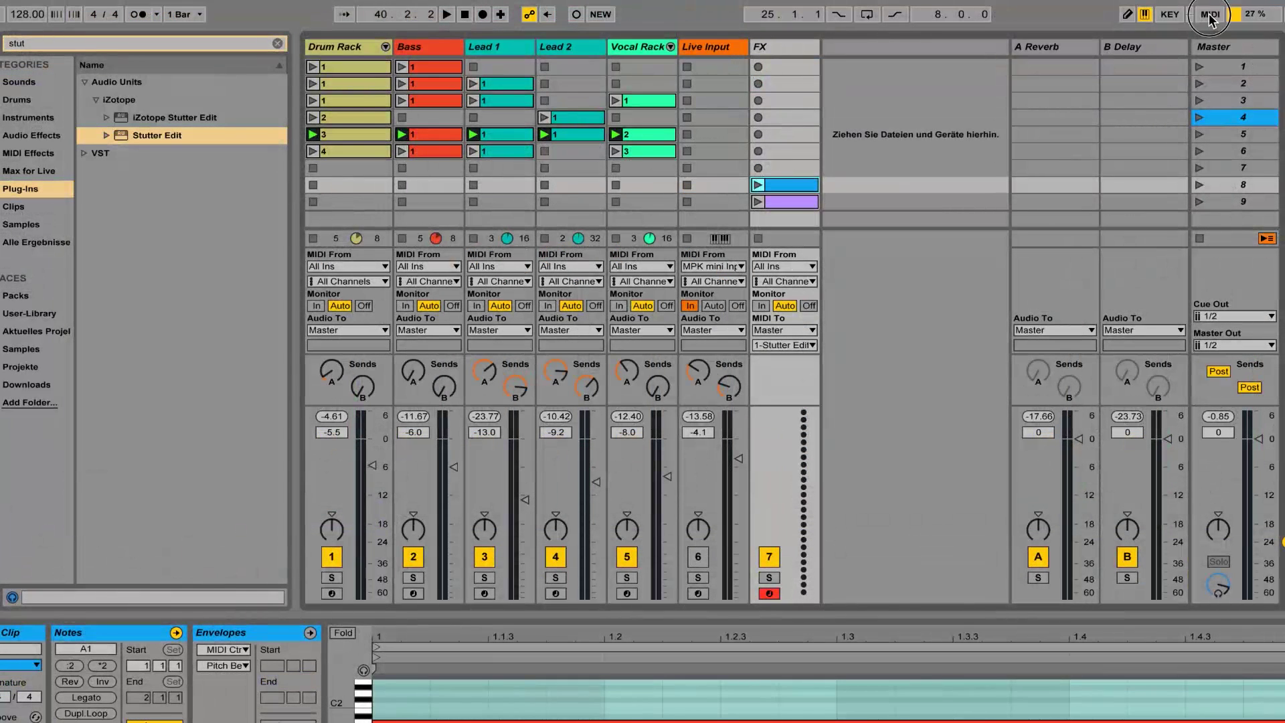
click(1210, 16)
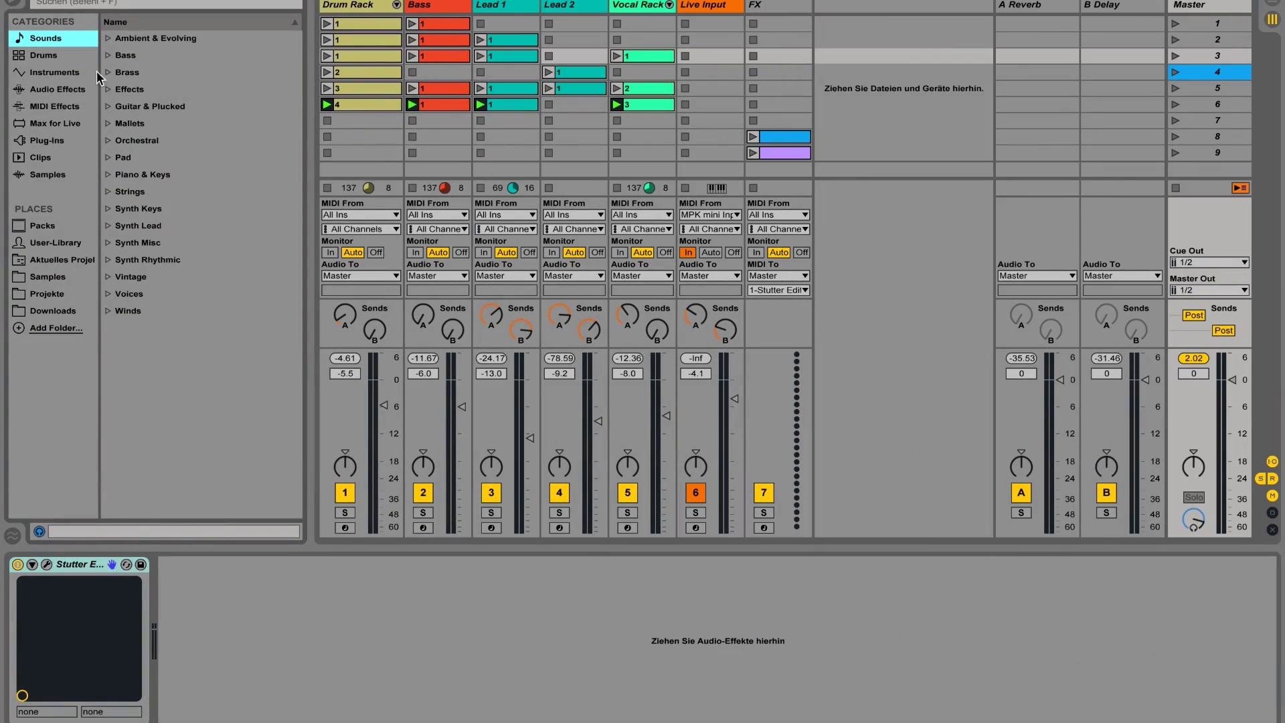
Step: Add Auto Pan to the Master with Amount 100 %, synced Rate 1/4 and Shape 50 %
click(54, 94)
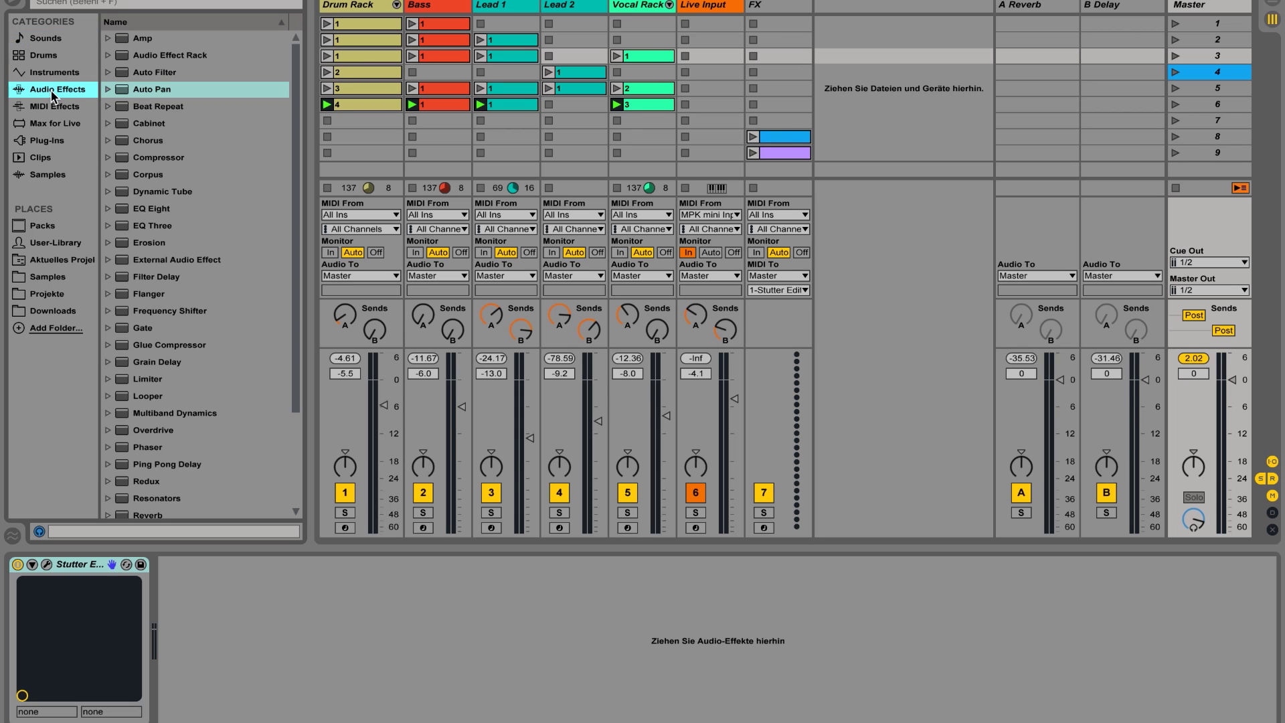
drag(122, 93, 1197, 220)
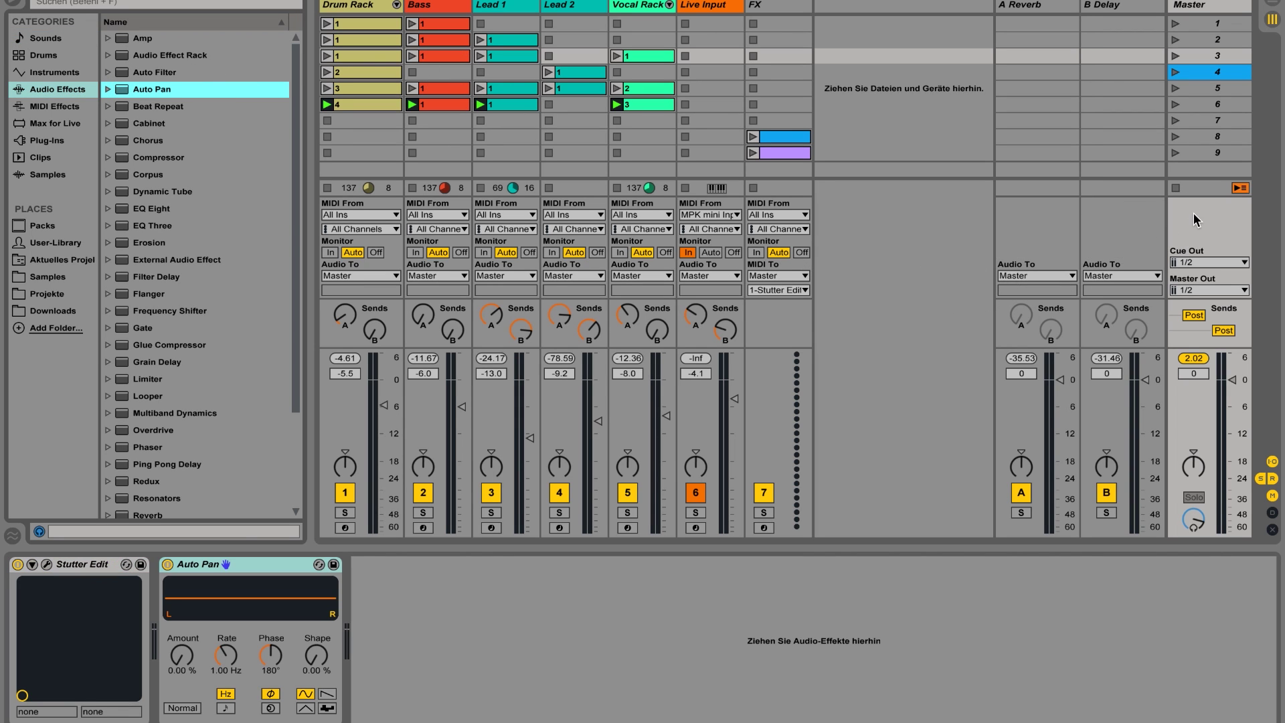
drag(181, 656, 181, 605)
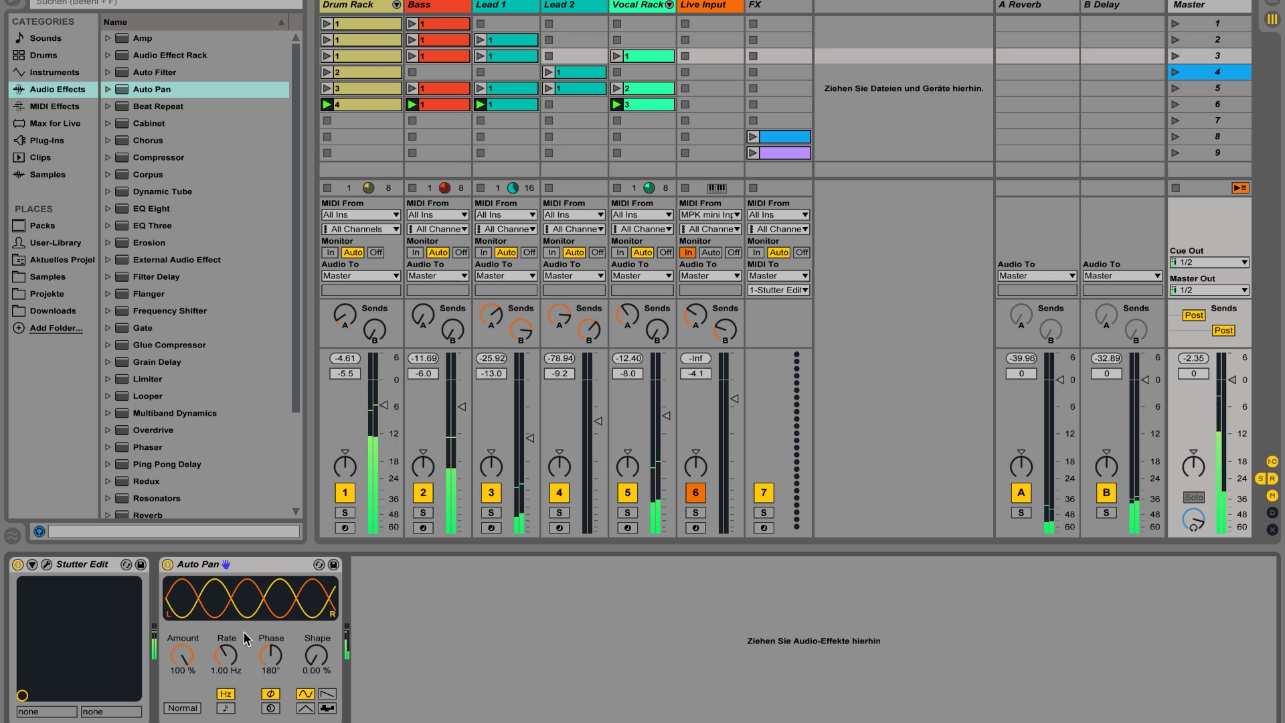
click(226, 708)
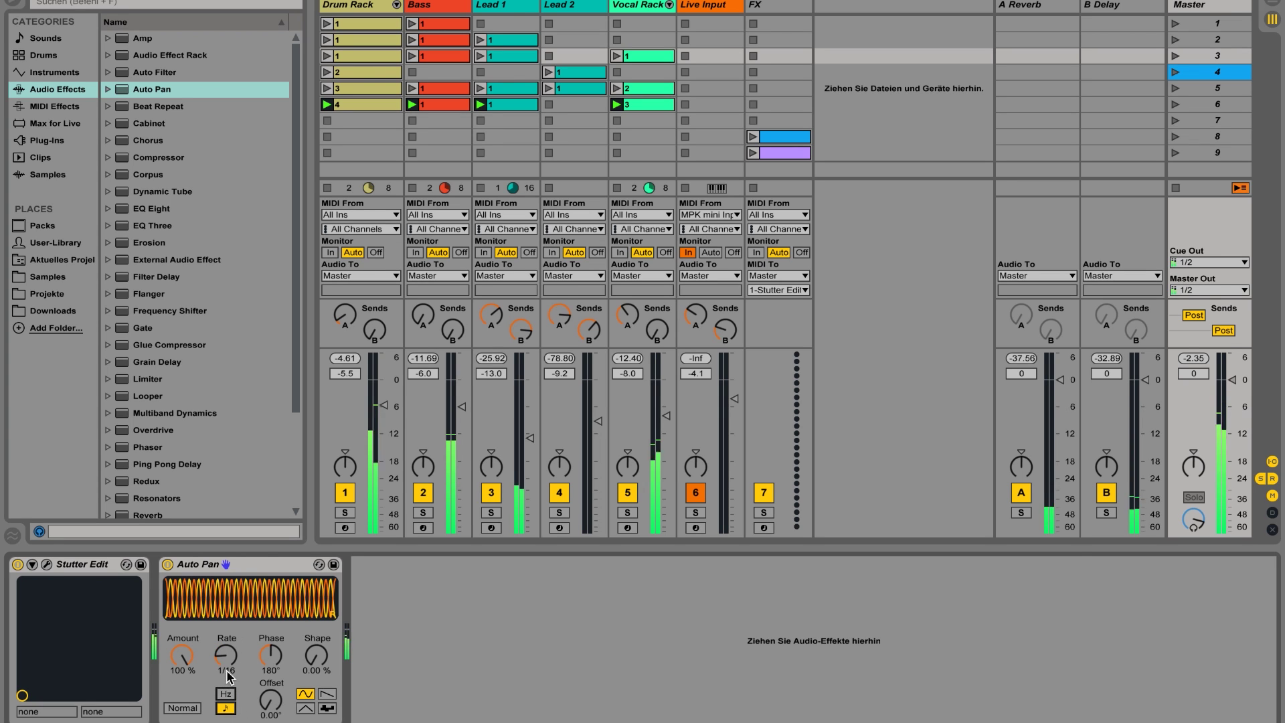
drag(226, 656, 227, 650)
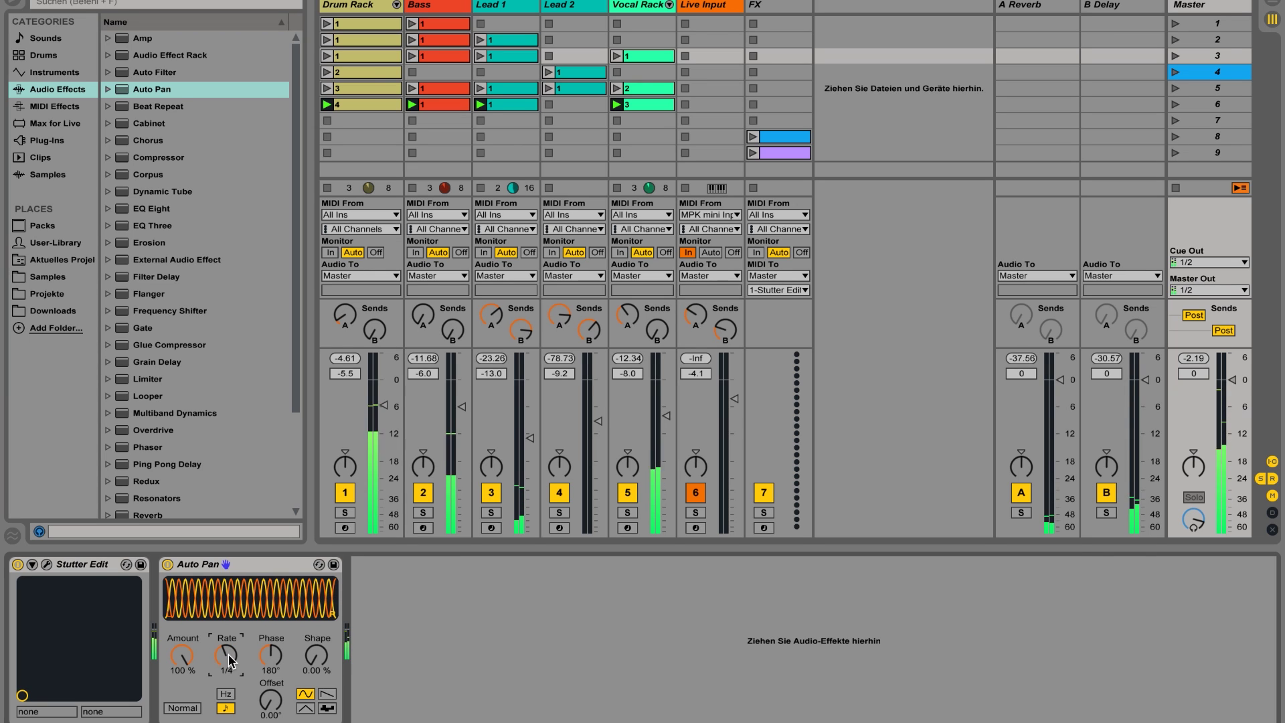
click(274, 703)
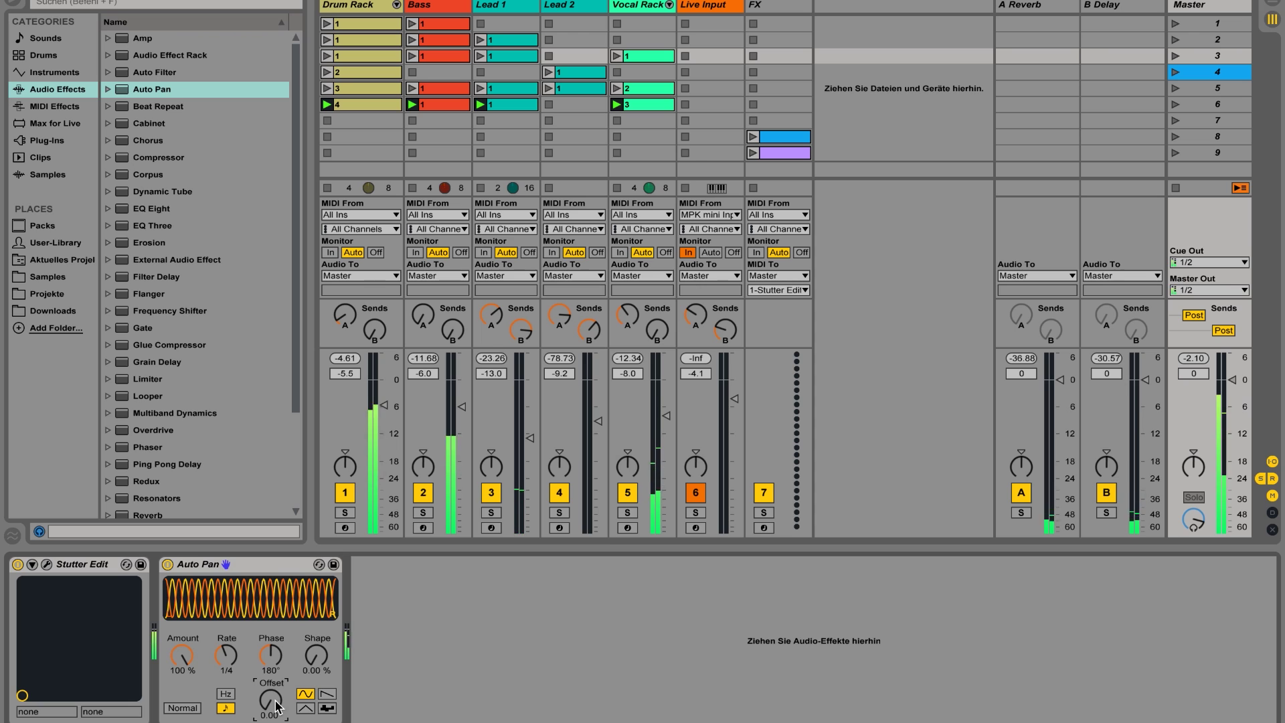
drag(317, 656, 317, 616)
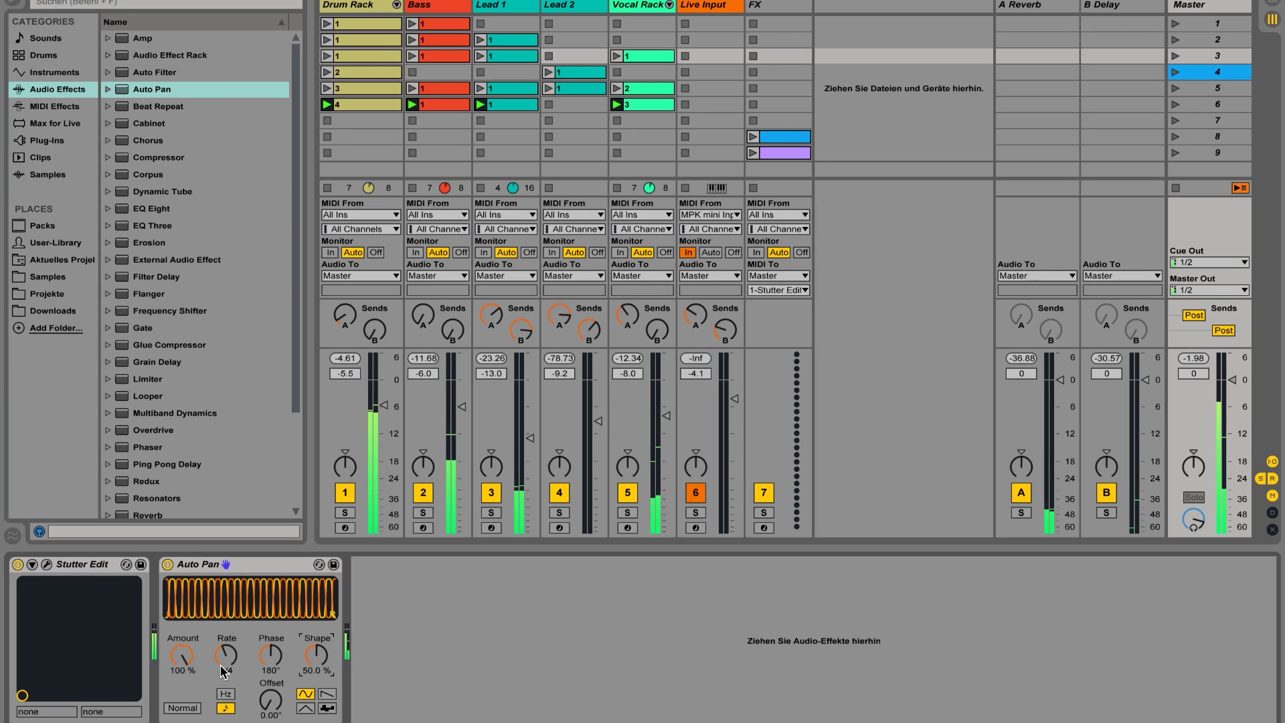
drag(226, 656, 226, 620)
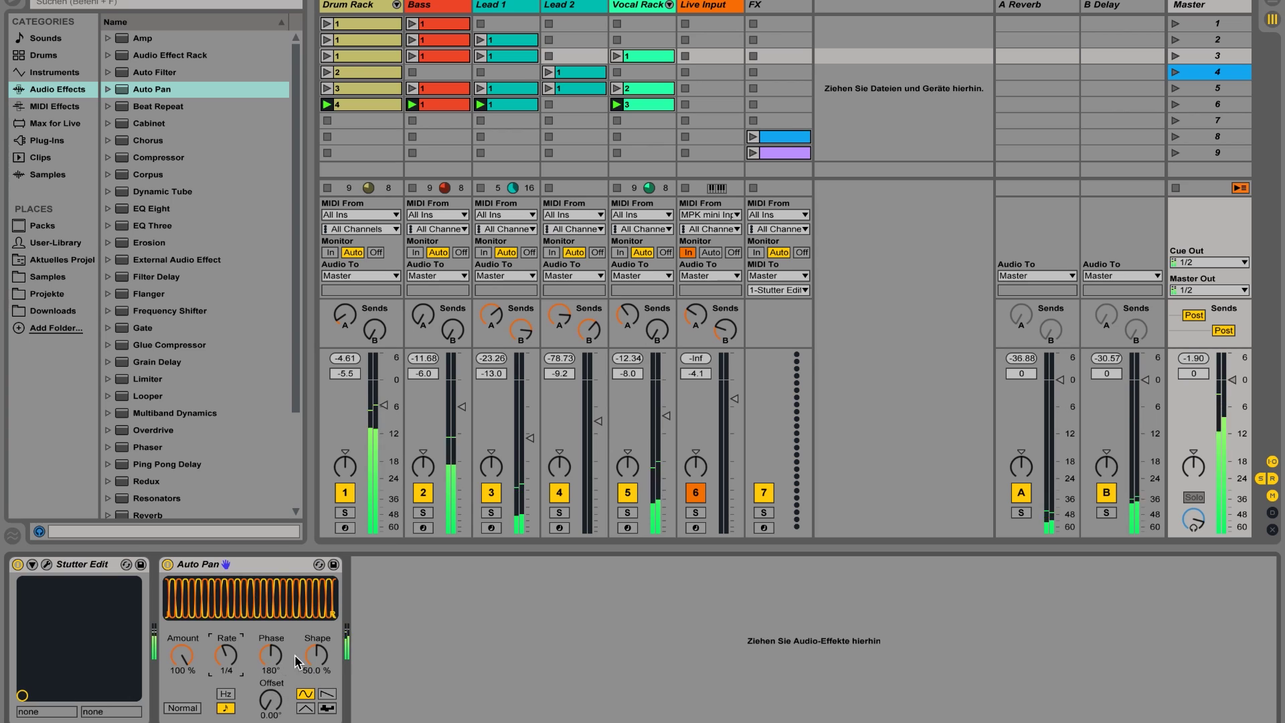
Step: Add a second Auto Pan with Amount 100 %, synced Rate 1/8, Shape 100 % and Offset 200°
drag(144, 90, 460, 615)
drag(380, 661, 379, 620)
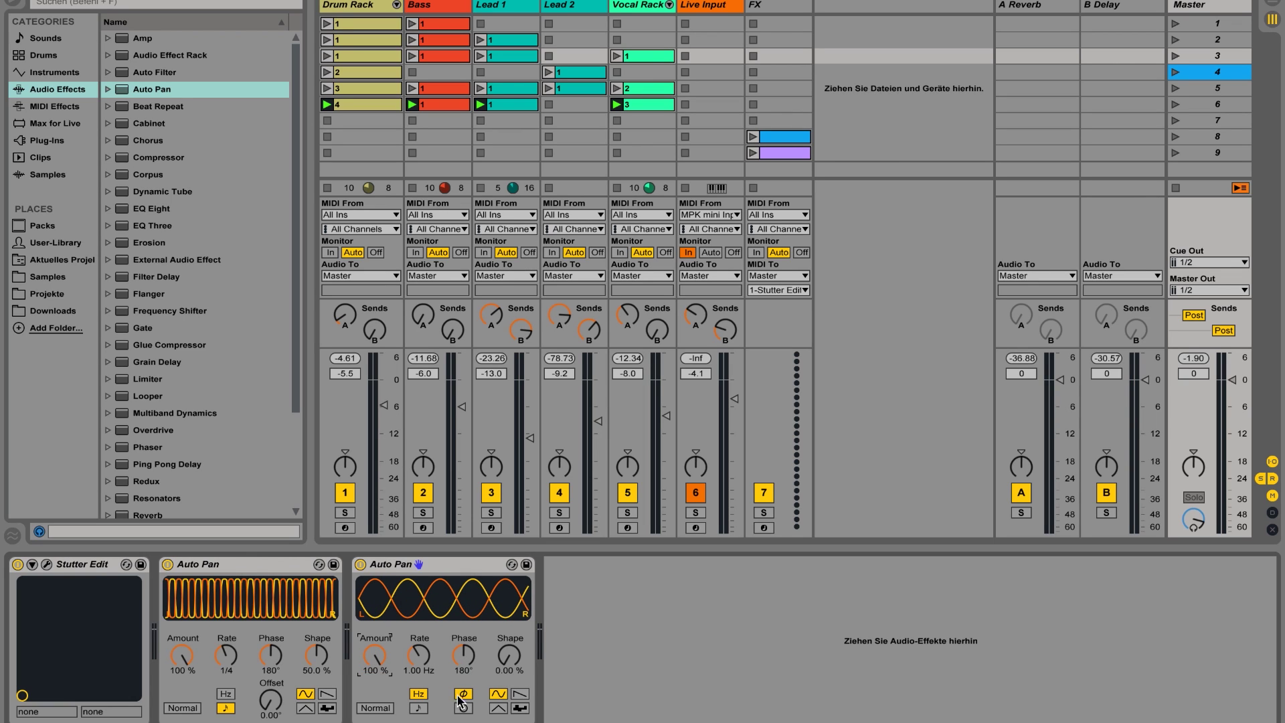
click(419, 709)
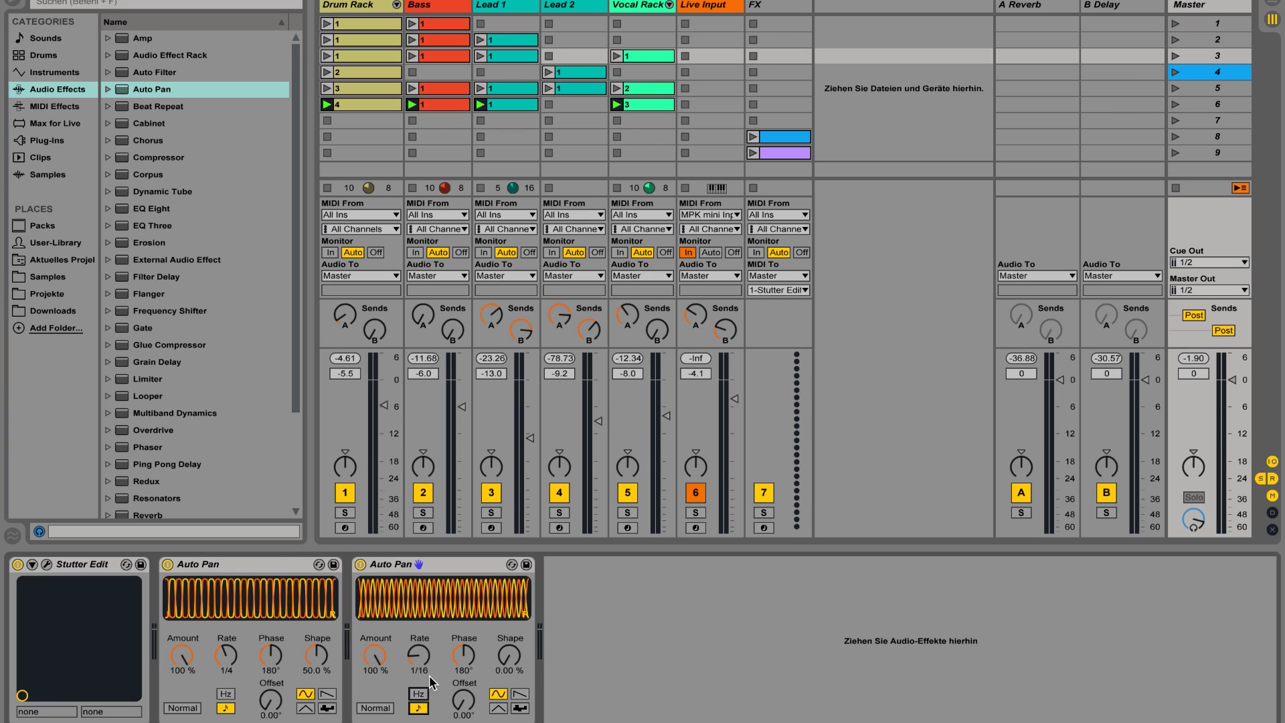
mouse_move(421, 656)
mouse_down()
mouse_move(421, 629)
mouse_move(420, 642)
mouse_up()
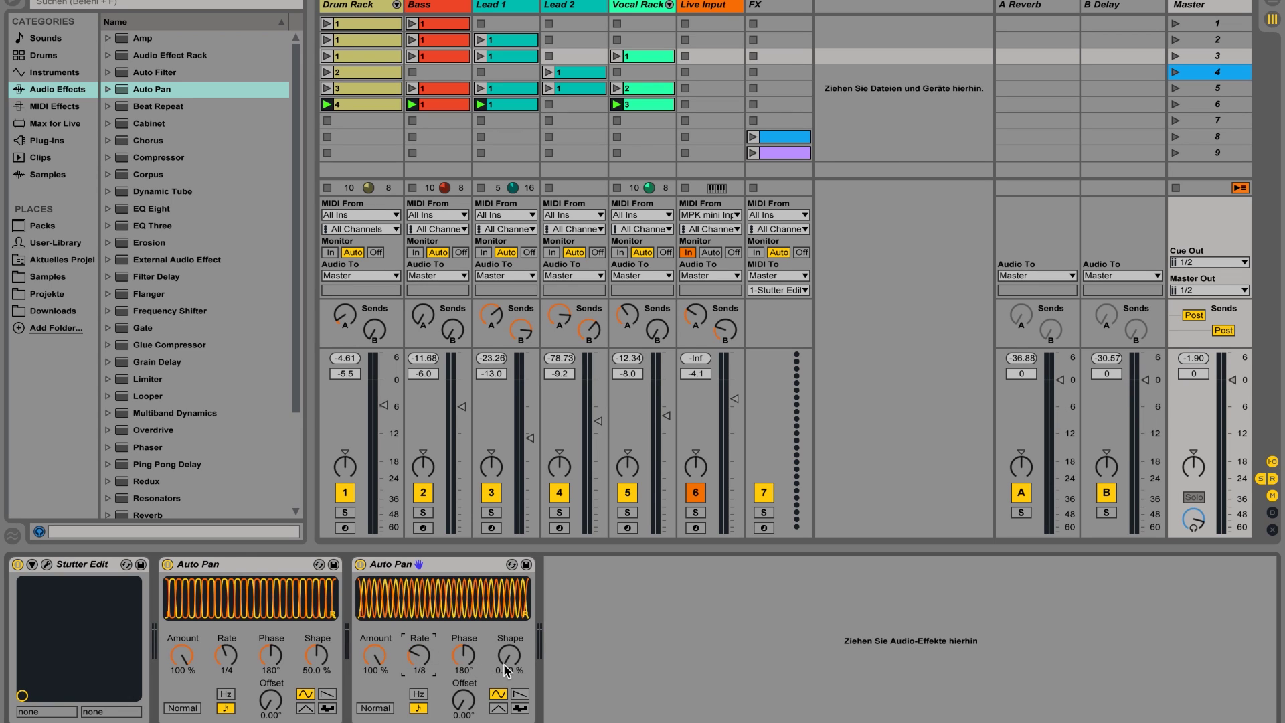
drag(508, 654, 469, 693)
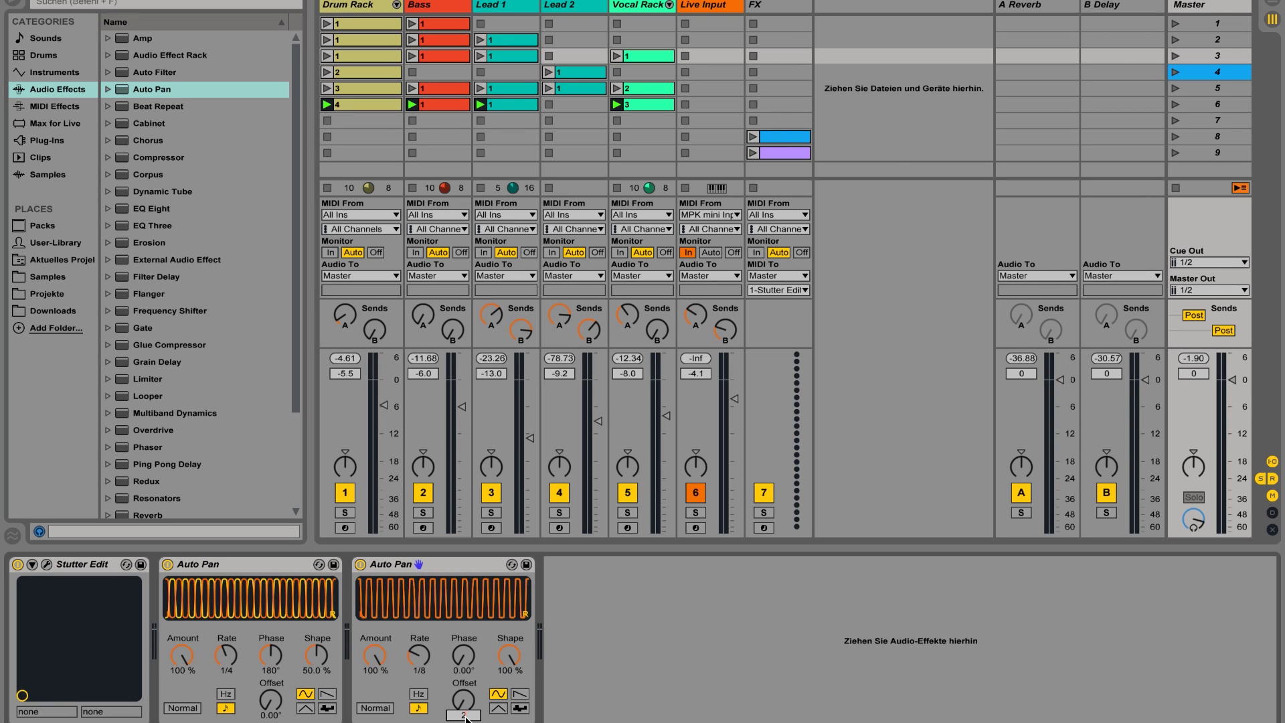
key(Return)
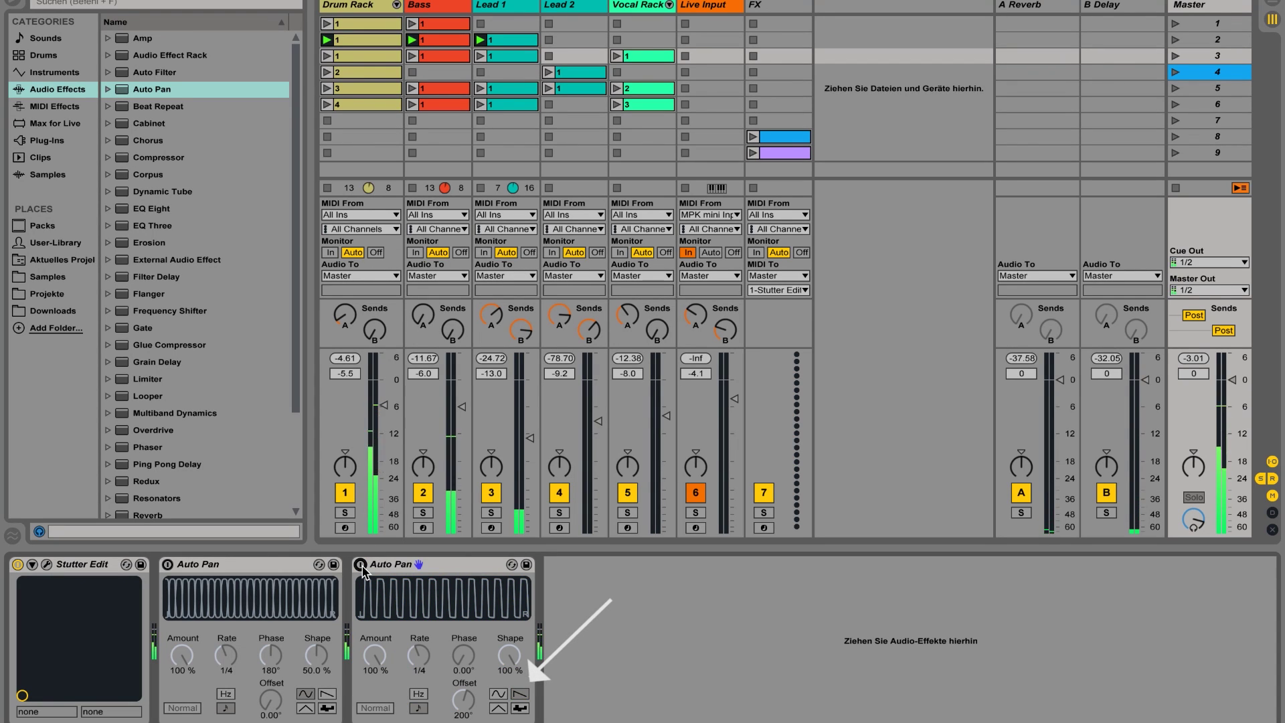
Step: Re-enable the second Auto Pan, launch scene 5, and exit MIDI Map with CC 27/28 mapped to both Auto Pan Amounts
click(361, 566)
click(1175, 89)
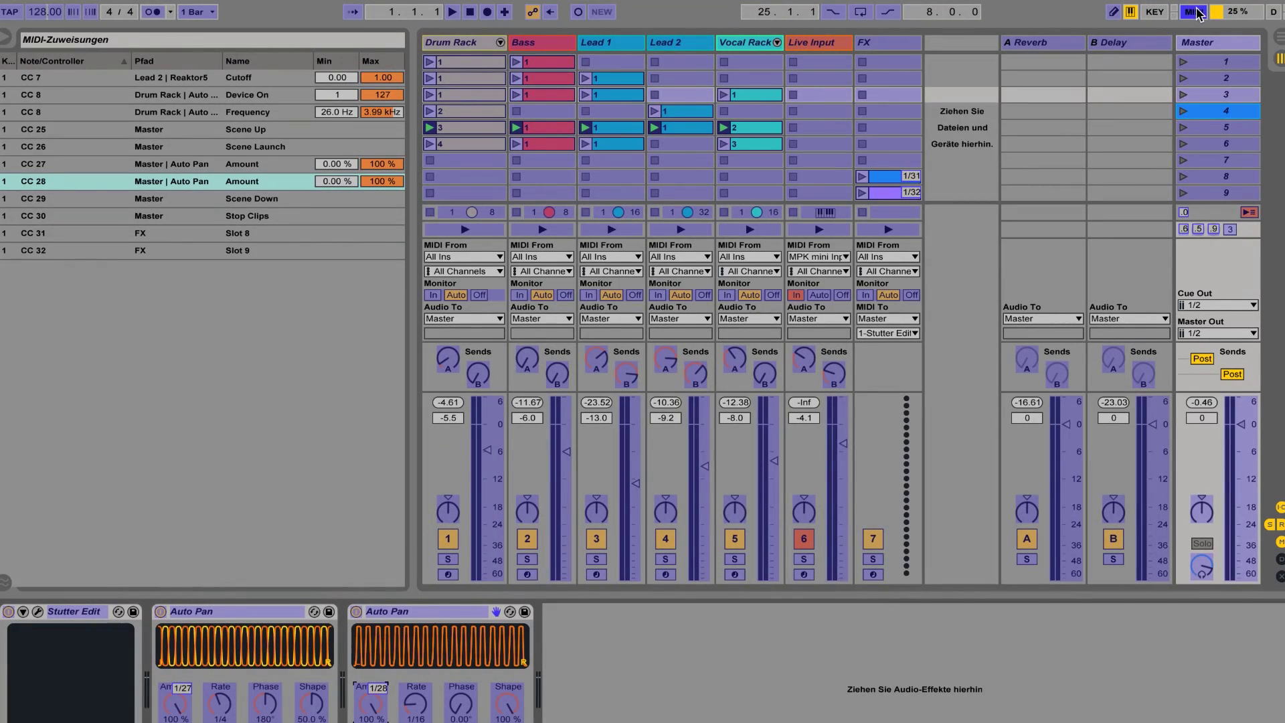
click(1199, 14)
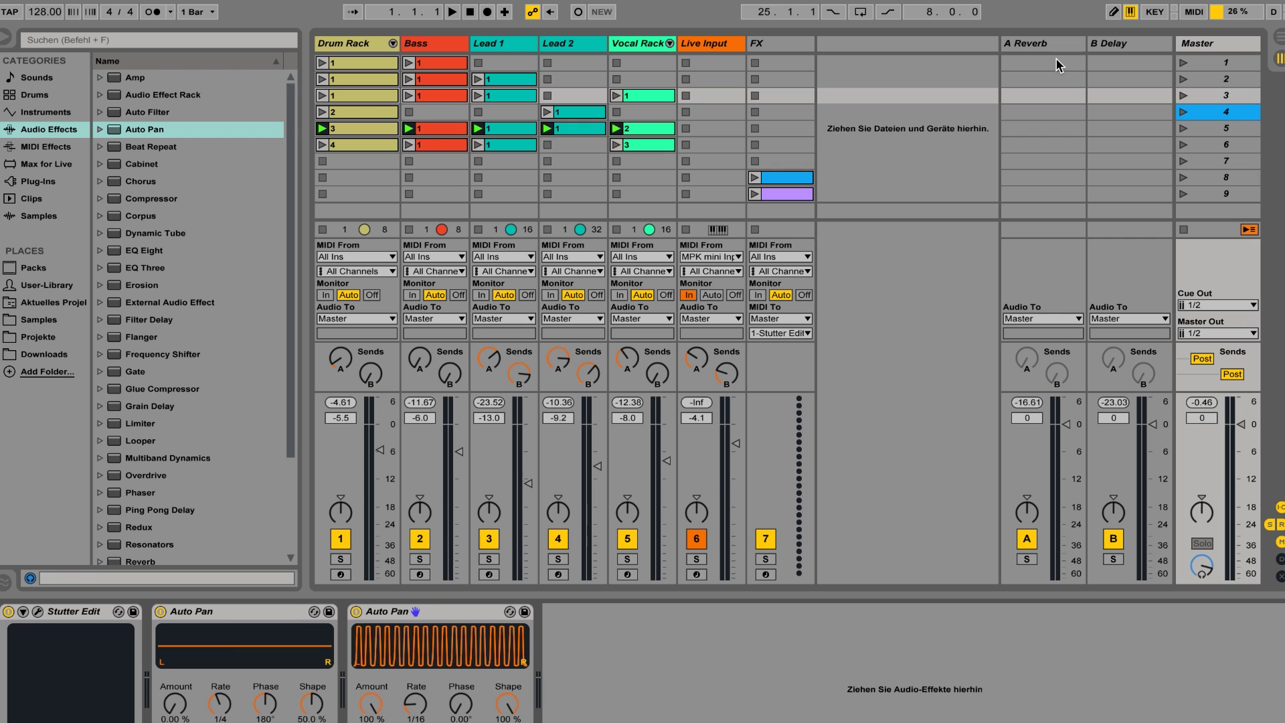
Step: Search for 'milan' and add MilanWulf FX Rack.adg to the Master after the Auto Pans
click(143, 37)
text(milan)
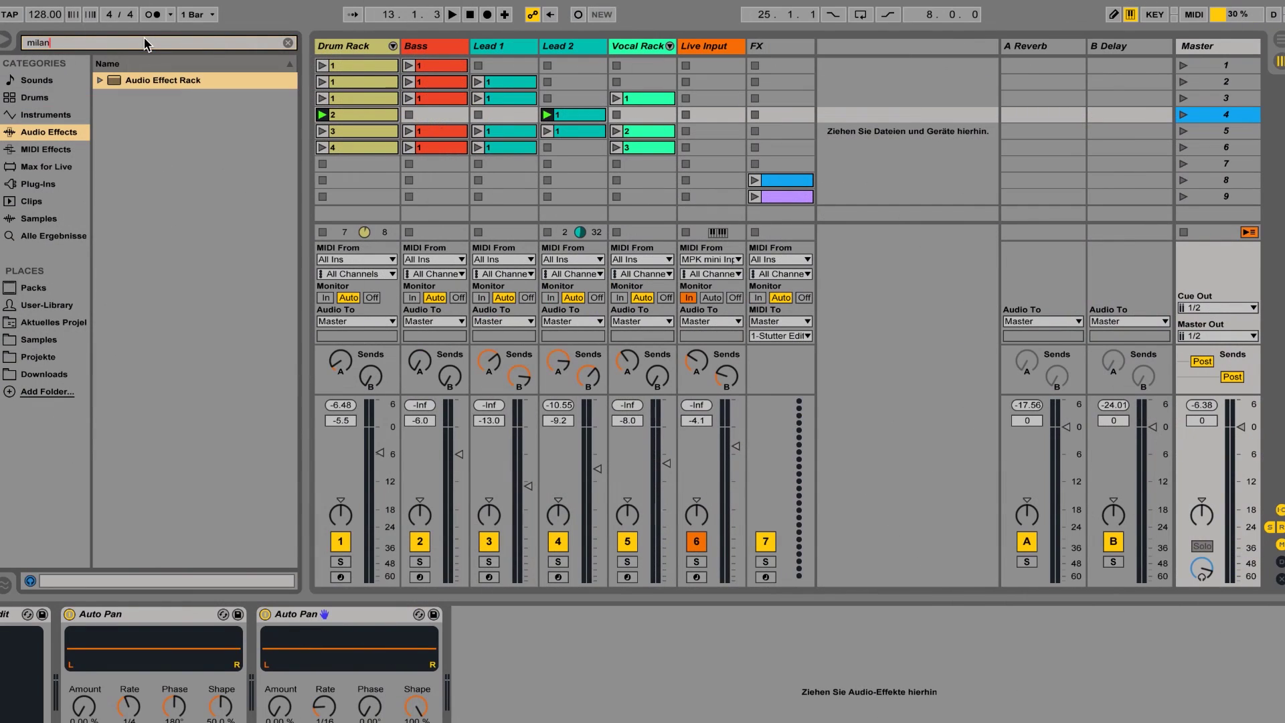
click(99, 82)
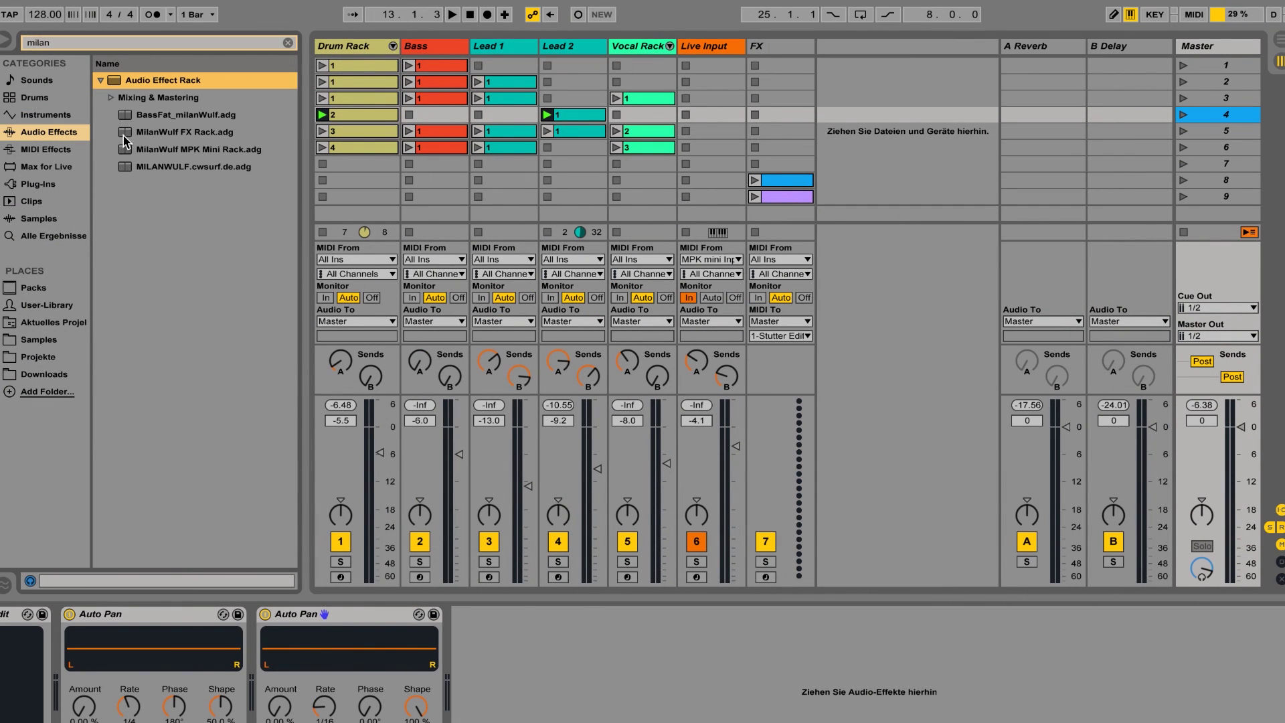
drag(126, 133, 685, 657)
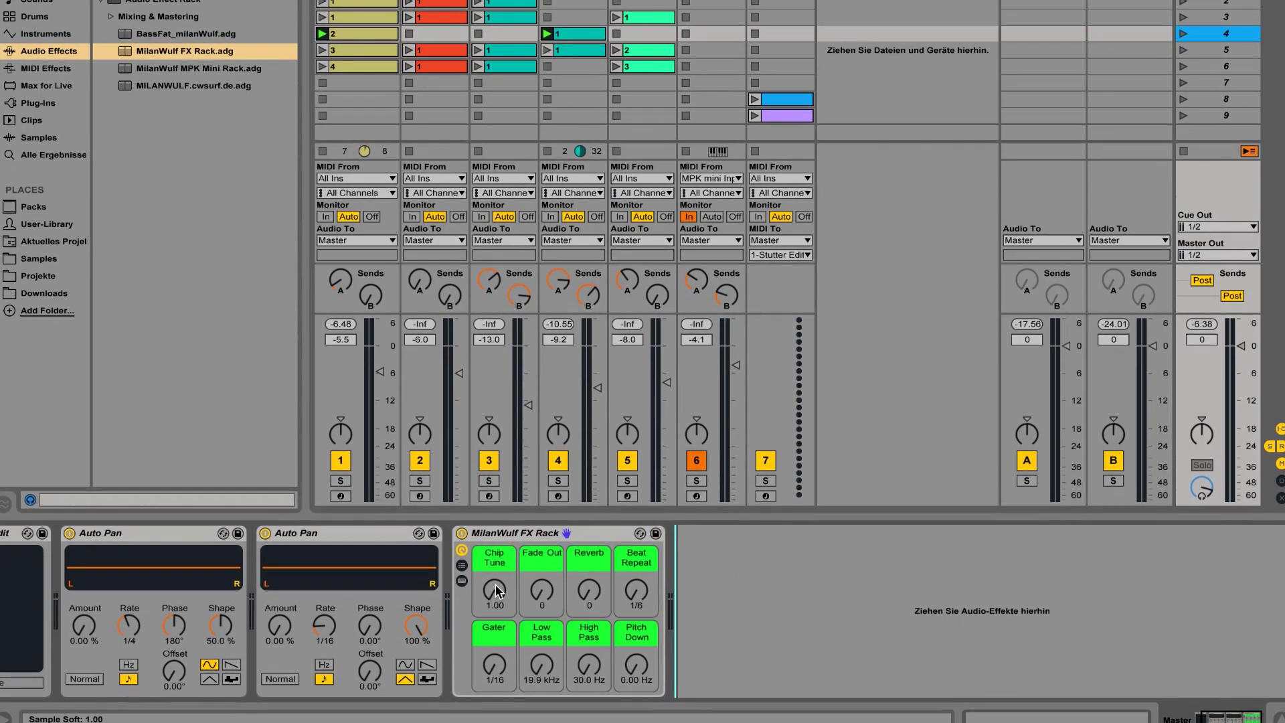
Step: Try the rack's Chip Tune macro, then reset it and raise Fade Out
click(495, 589)
drag(495, 590, 508, 639)
drag(541, 590, 590, 592)
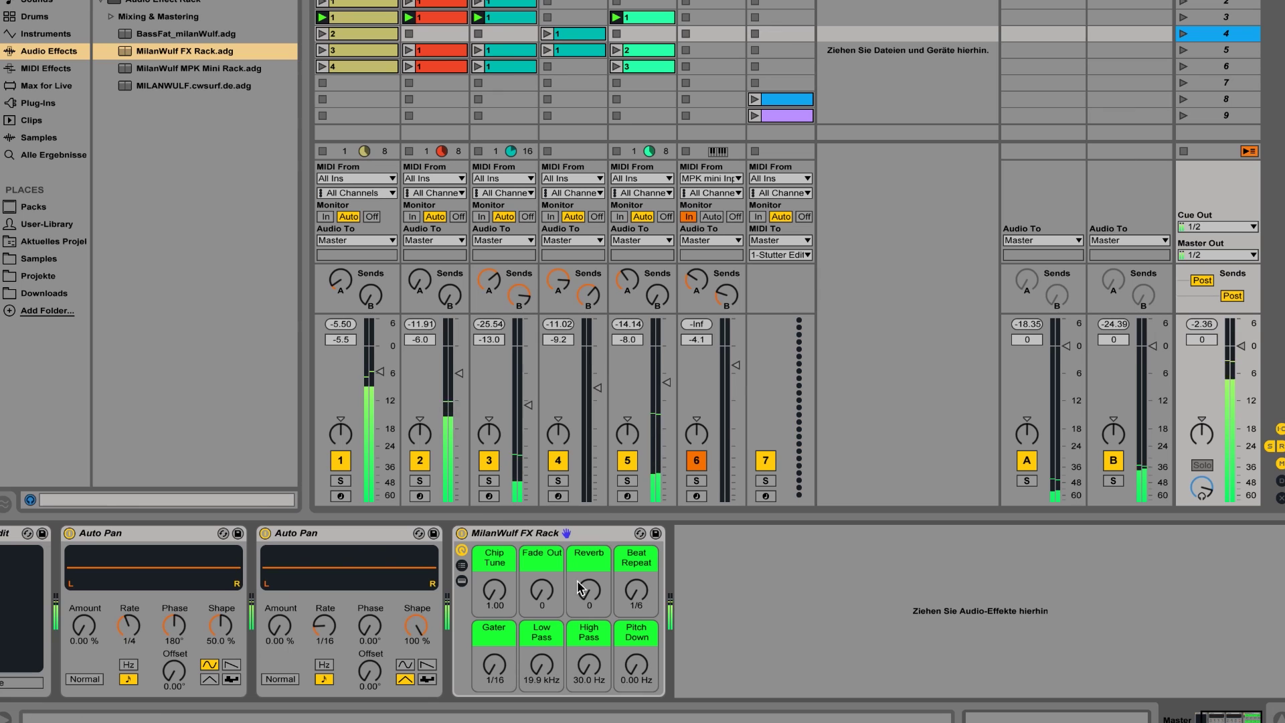
Step: Audition Gater (1/16), High Pass (30.0 Hz) and Beat Repeat (1/6) macros, then enter MIDI Map mode
drag(494, 665, 494, 665)
click(542, 665)
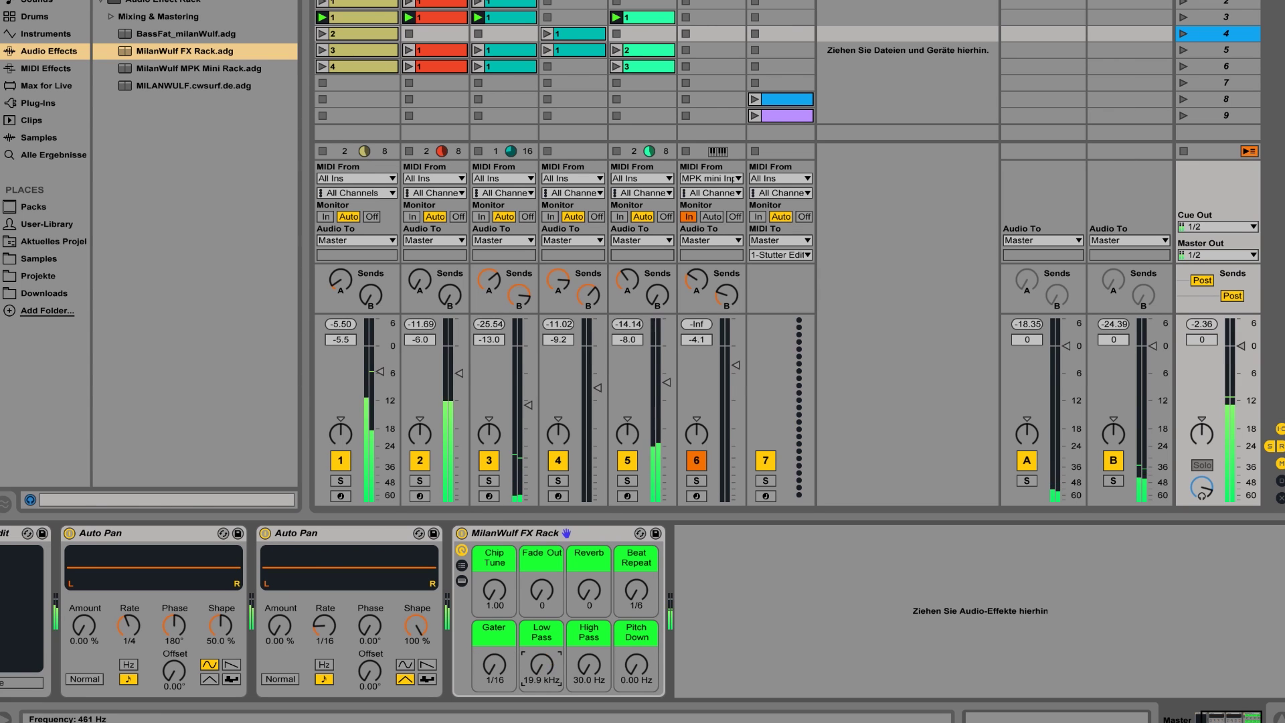
drag(589, 665, 636, 653)
drag(636, 591, 636, 584)
click(639, 666)
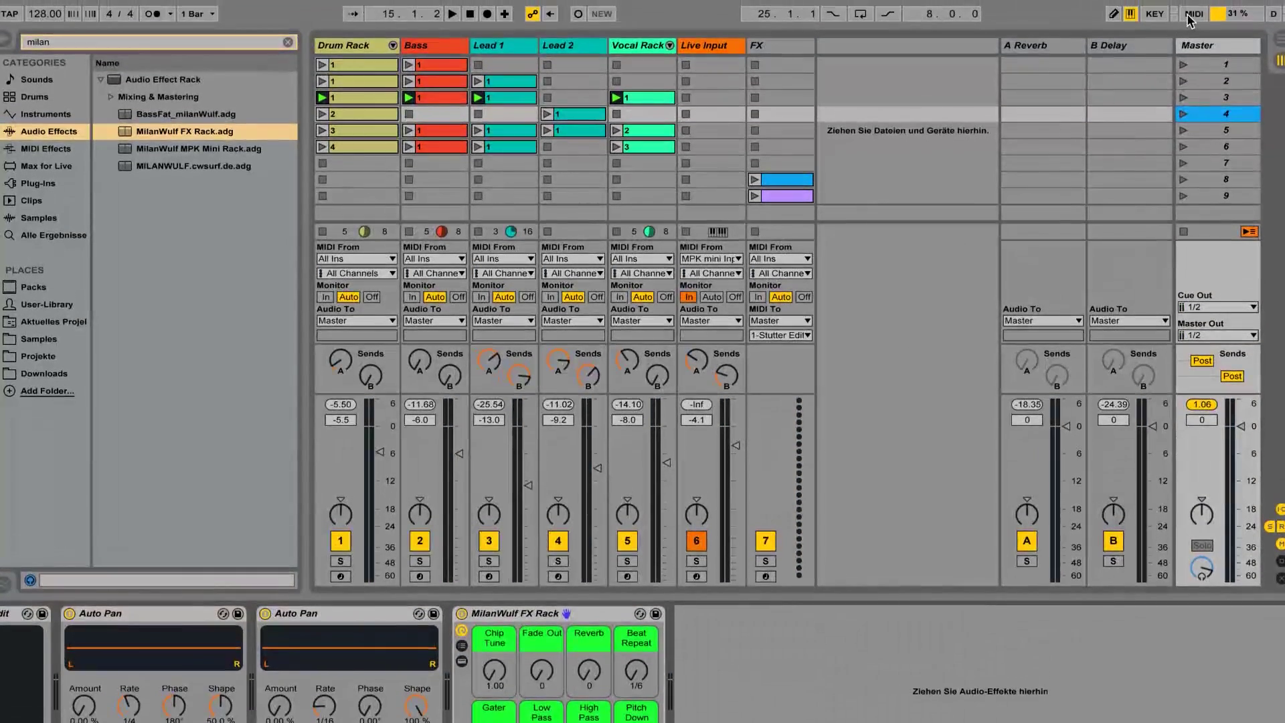
click(1194, 14)
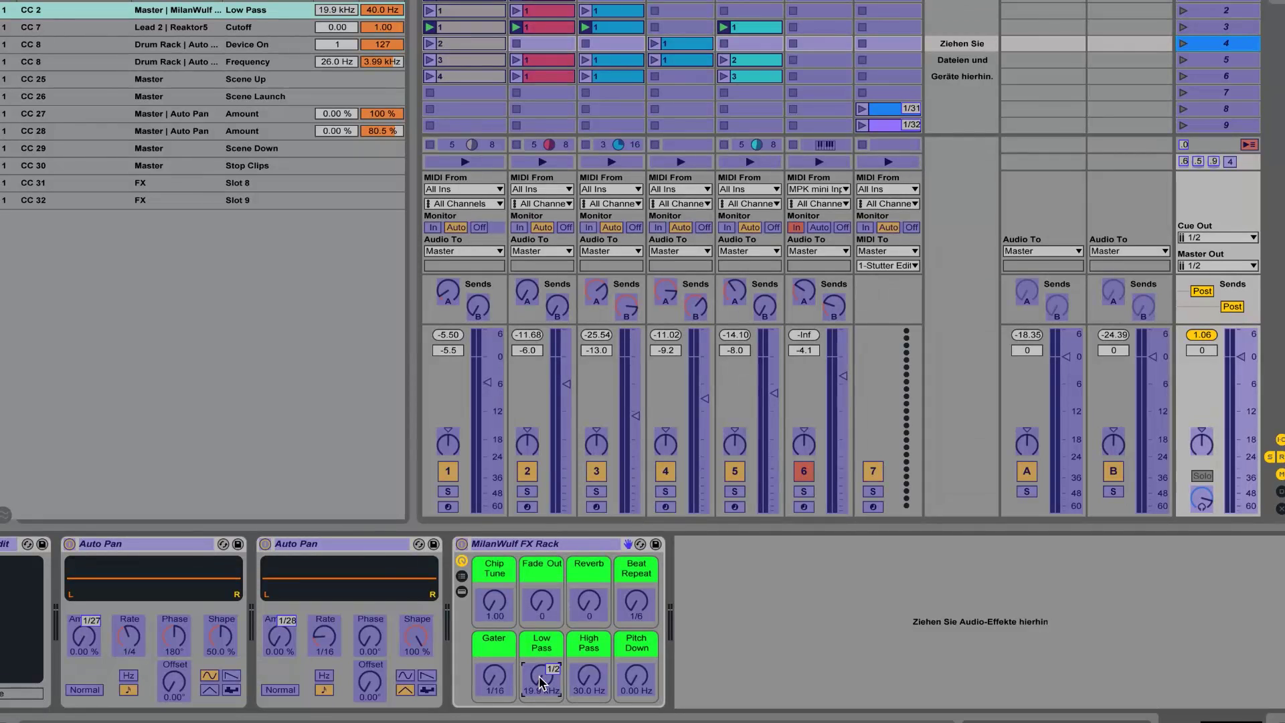
Step: Assign CC 4 to the High Pass macro and select the Fade Out macro for mapping
click(592, 678)
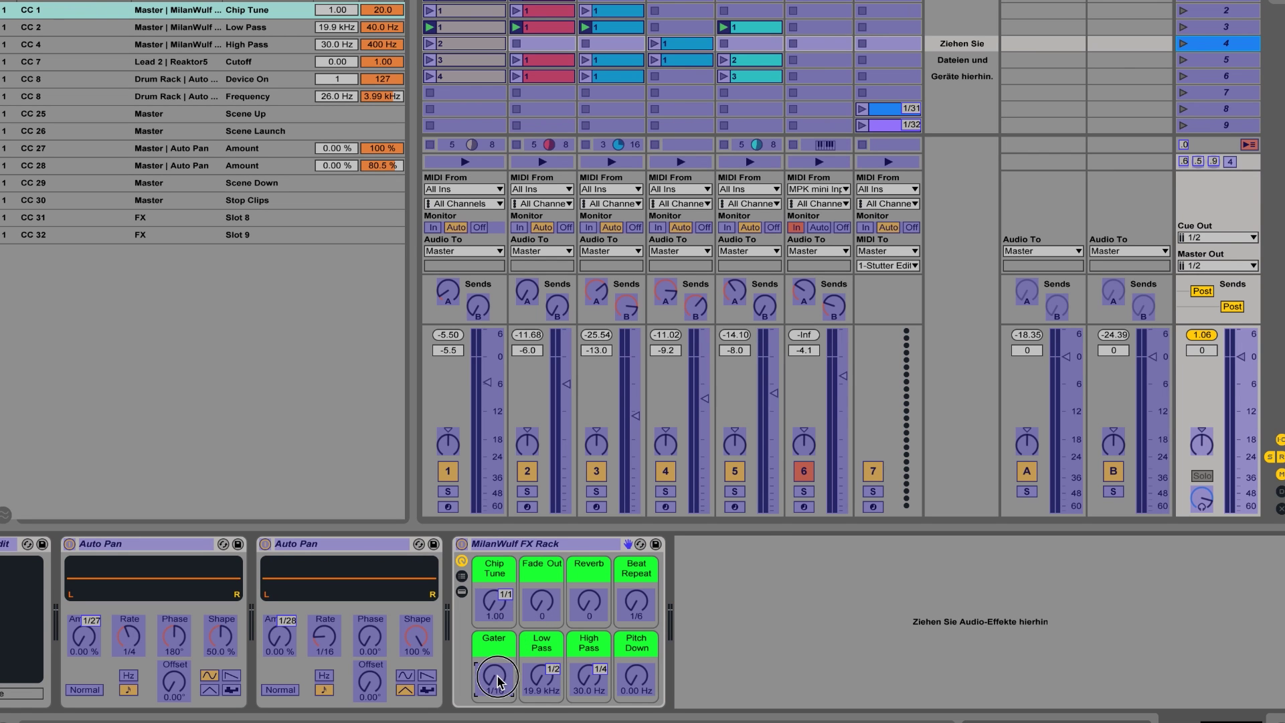
click(542, 603)
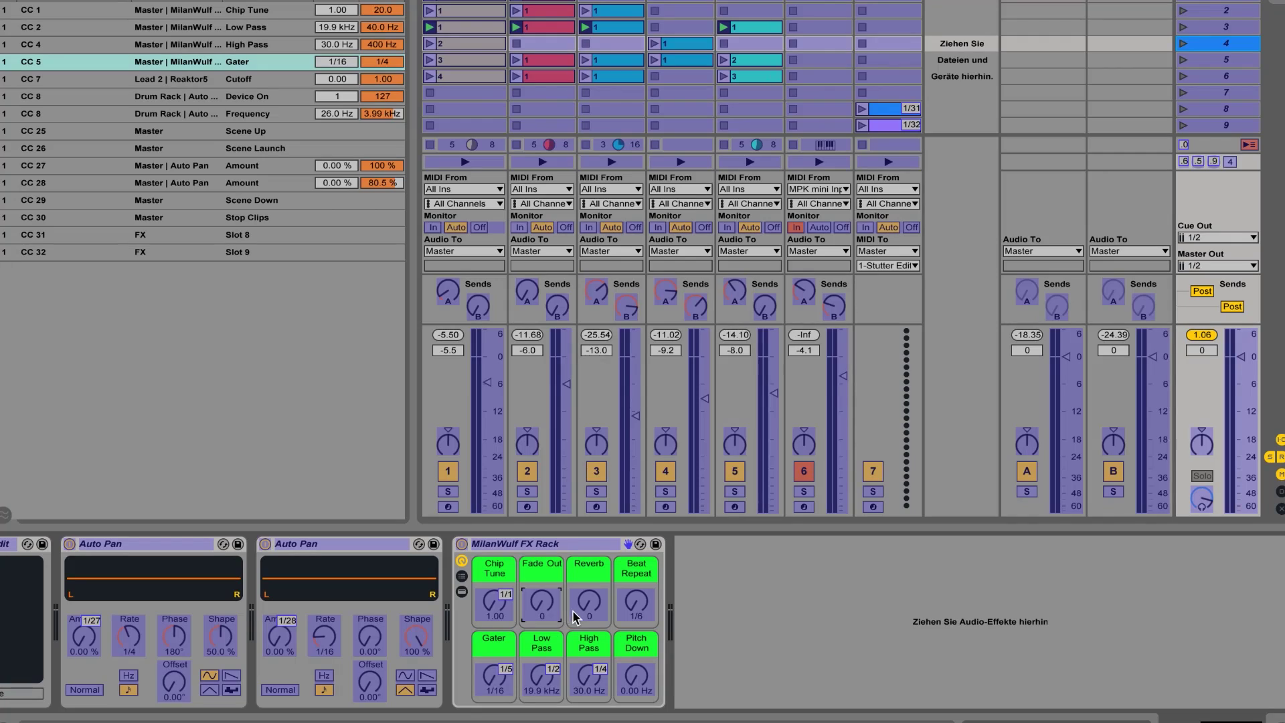